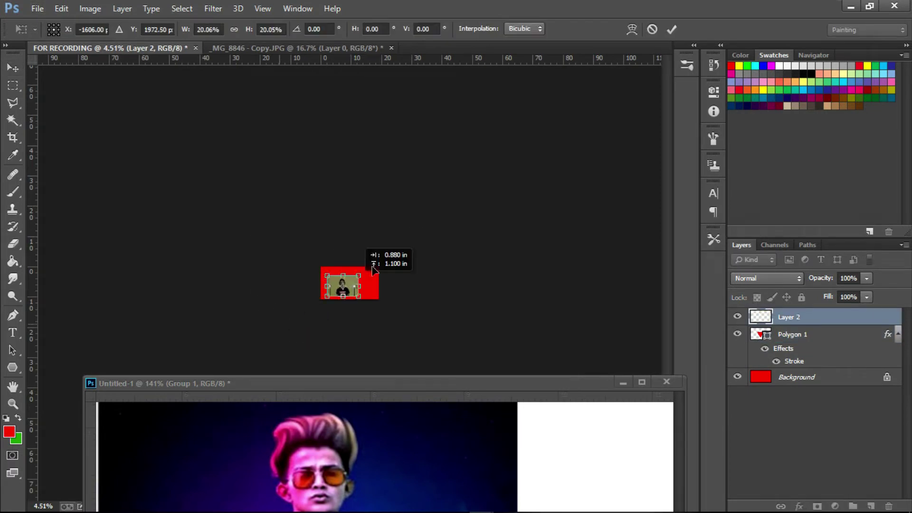
- Drag the headphones photo onto the centre of the red canvas as its own layer
{"action": "left_click_drag", "start_coordinate": [278, 323], "coordinate": [349, 282]}
{"action": "scroll", "coordinate": [348, 289], "scroll_direction": "up", "scroll_amount": 5}
- Commit the placed photo and trim it to a tall rectangle around the man
{"action": "left_click", "coordinate": [673, 37]}
{"action": "key", "text": "m"}
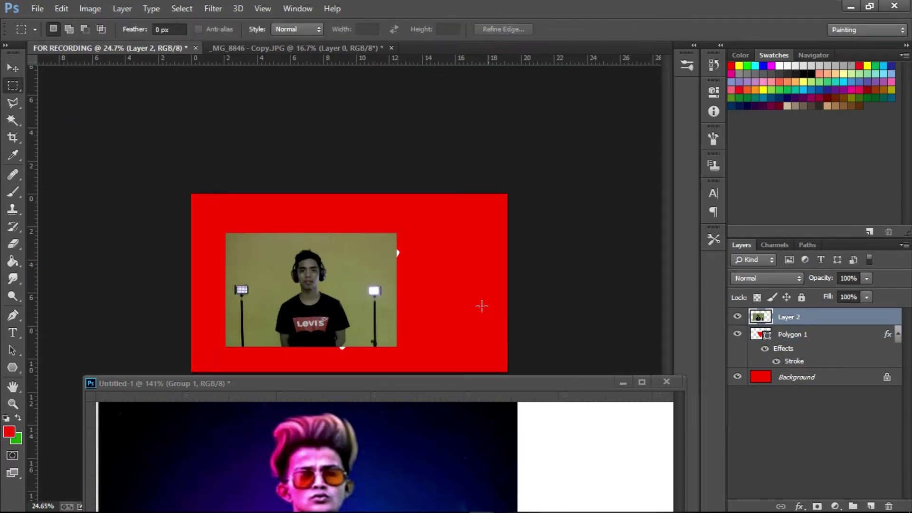
{"action": "mouse_move", "coordinate": [266, 233]}
{"action": "left_mouse_down"}
{"action": "mouse_move", "coordinate": [360, 354]}
{"action": "mouse_move", "coordinate": [342, 333]}
{"action": "left_mouse_up"}
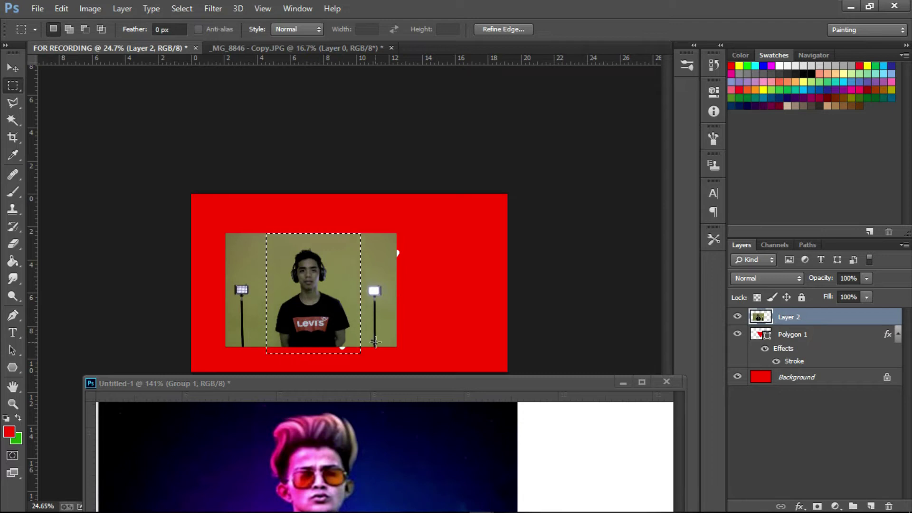
{"action": "key", "text": "ctrl+shift+i"}
{"action": "key", "text": "Delete"}
{"action": "key", "text": "ctrl+d"}
- Lower Layer 2 to 75% opacity and move it up over the triangle
{"action": "key", "text": "v"}
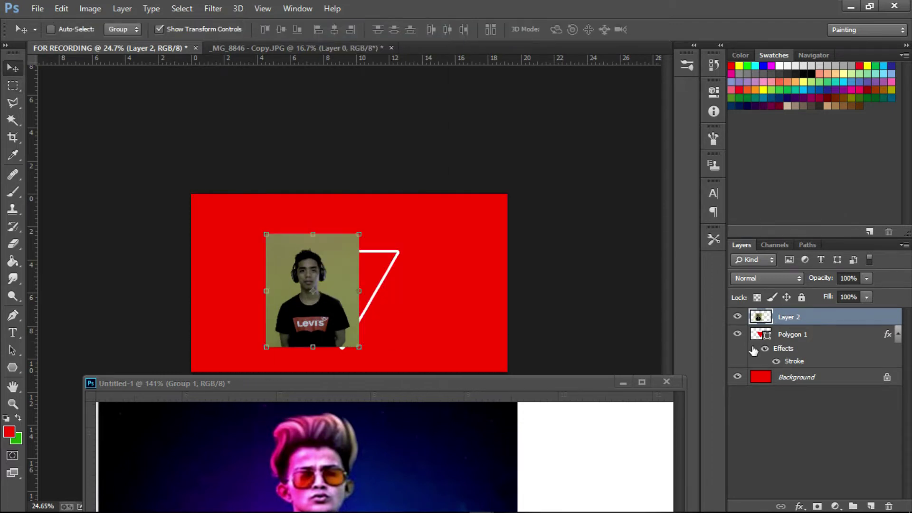
{"action": "key", "text": "alt+bracketleft"}
{"action": "left_click", "coordinate": [808, 317]}
{"action": "left_click", "coordinate": [867, 278]}
{"action": "left_click_drag", "start_coordinate": [869, 292], "coordinate": [851, 298]}
{"action": "left_click_drag", "start_coordinate": [324, 318], "coordinate": [354, 280]}
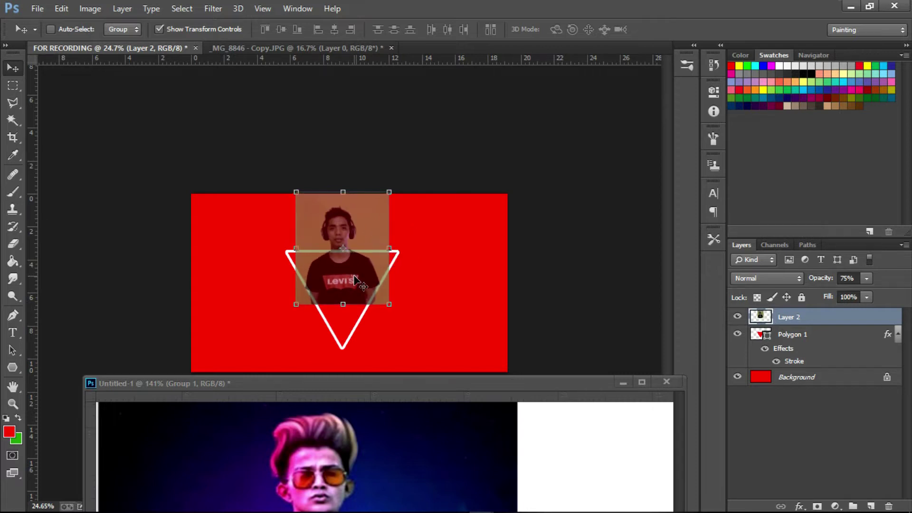
- Scale the white triangle down and move it up about 43 px
{"action": "key", "text": "z"}
{"action": "left_click", "coordinate": [798, 334]}
{"action": "left_click", "coordinate": [262, 8]}
{"action": "left_click", "coordinate": [395, 287]}
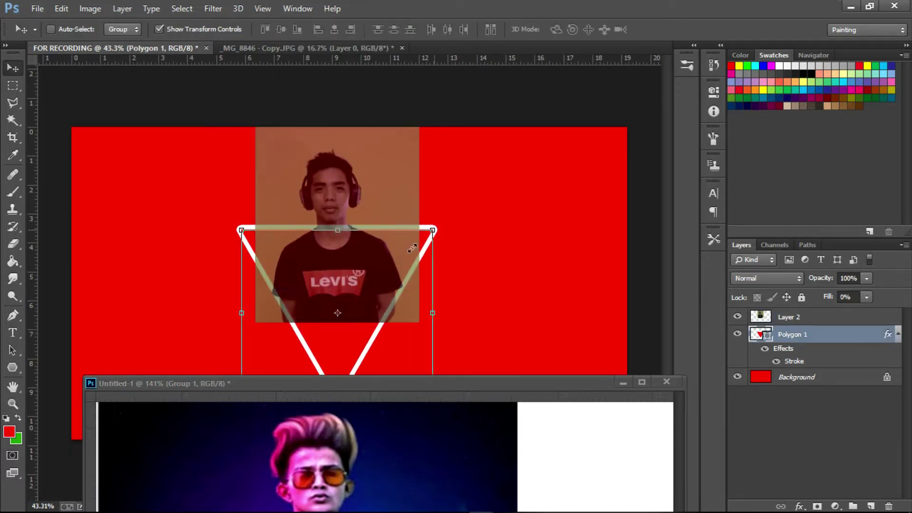
{"action": "left_click_drag", "start_coordinate": [432, 230], "coordinate": [398, 255]}
{"action": "mouse_move", "coordinate": [399, 383]}
{"action": "left_mouse_down"}
{"action": "mouse_move", "coordinate": [399, 167]}
{"action": "mouse_move", "coordinate": [392, 374]}
{"action": "left_mouse_up"}
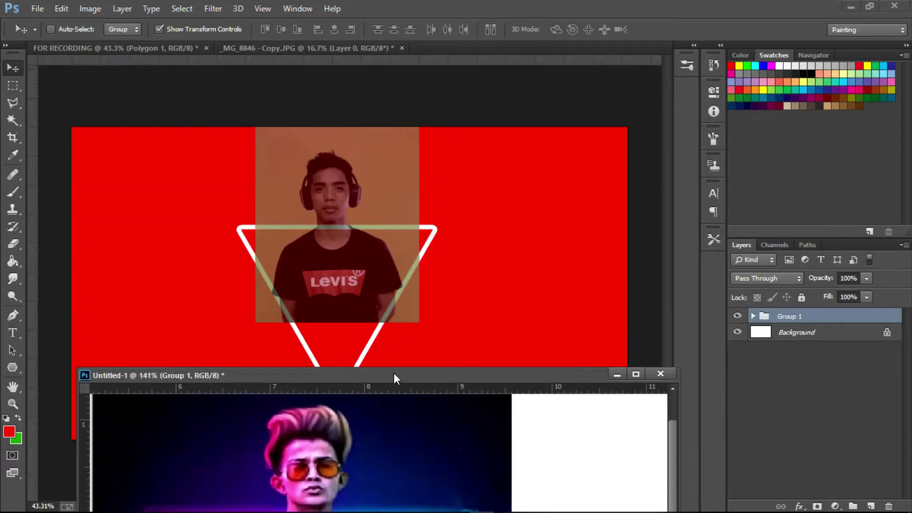
{"action": "key", "text": "ctrl+Tab"}
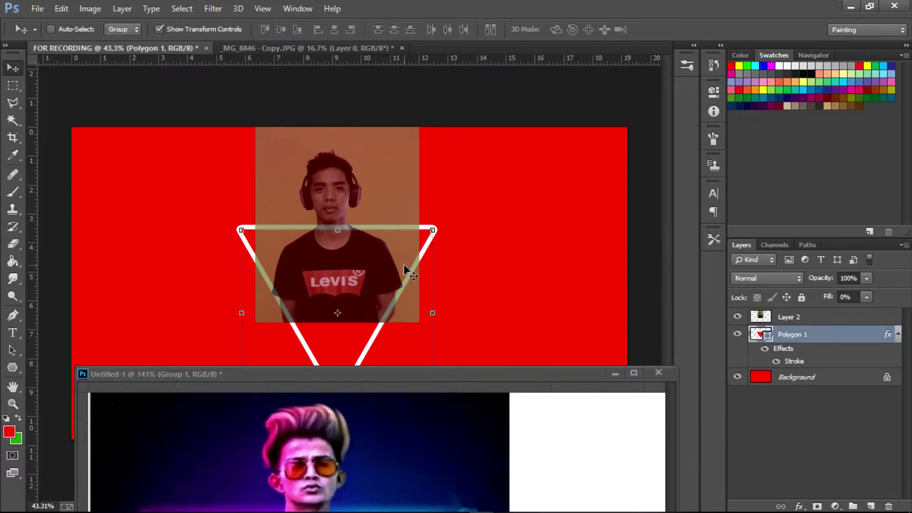
{"action": "left_click_drag", "start_coordinate": [253, 248], "coordinate": [253, 227]}
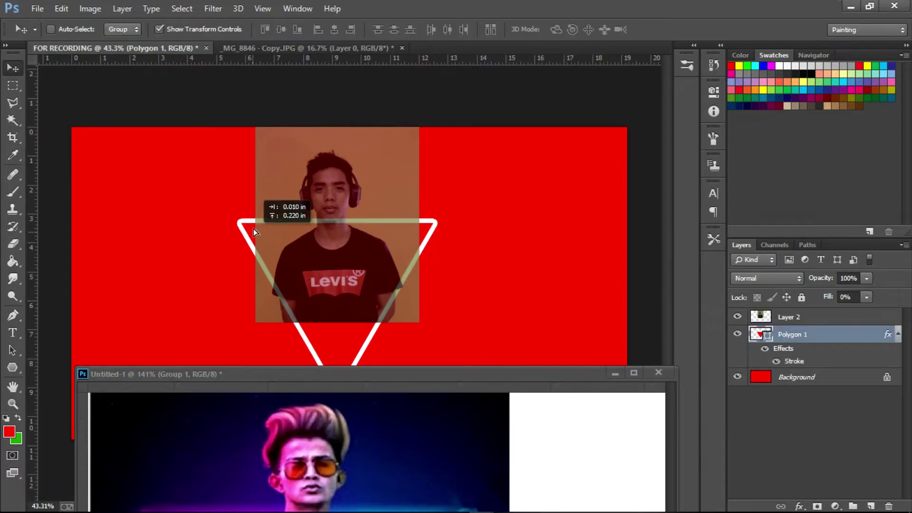
- Thin the triangle's Stroke effect to 10 px with Normal blend mode
{"action": "double_click", "coordinate": [830, 358]}
{"action": "left_click", "coordinate": [775, 234]}
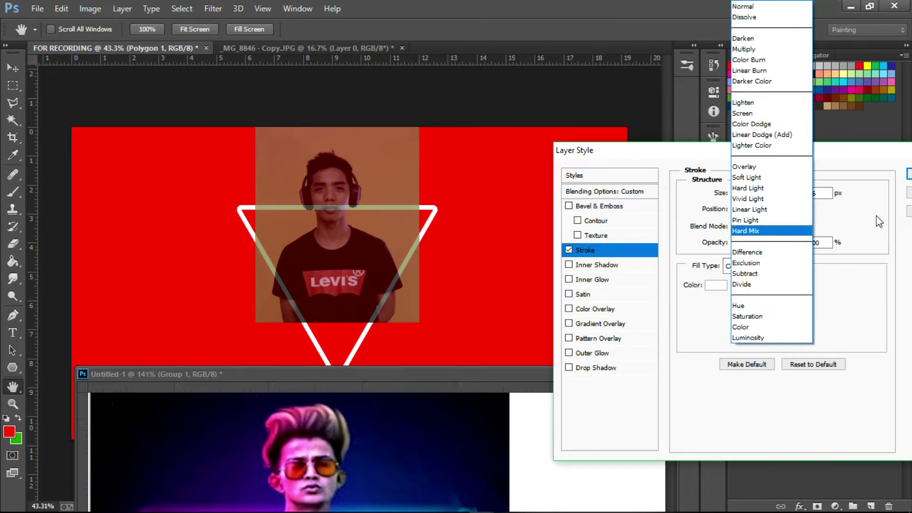
{"action": "left_click", "coordinate": [741, 194]}
{"action": "left_click_drag", "start_coordinate": [742, 194], "coordinate": [743, 196]}
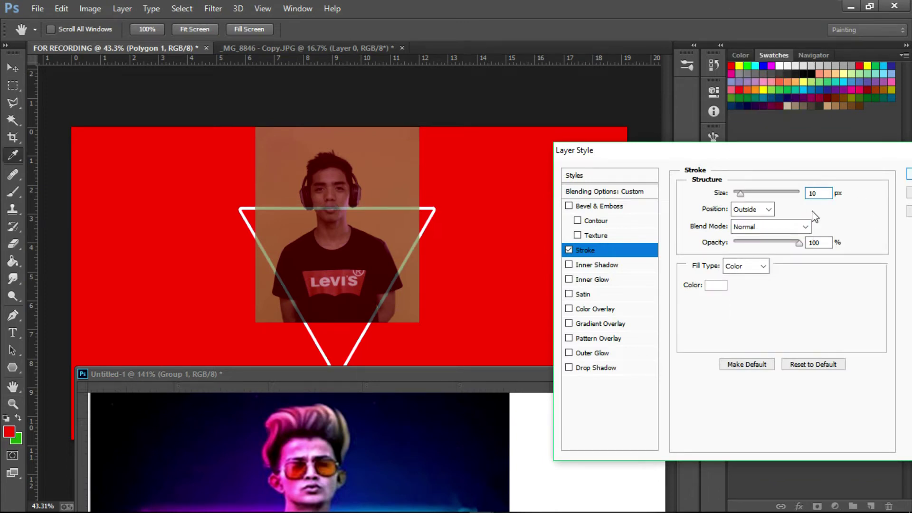
{"action": "key", "text": "Return"}
- Scale the triangle to about 85% so its top edge crosses the man's shoulders
{"action": "mouse_move", "coordinate": [460, 374]}
{"action": "left_mouse_down"}
{"action": "mouse_move", "coordinate": [460, 230]}
{"action": "mouse_move", "coordinate": [452, 349]}
{"action": "mouse_move", "coordinate": [576, 357]}
{"action": "left_mouse_up"}
{"action": "left_click", "coordinate": [484, 236]}
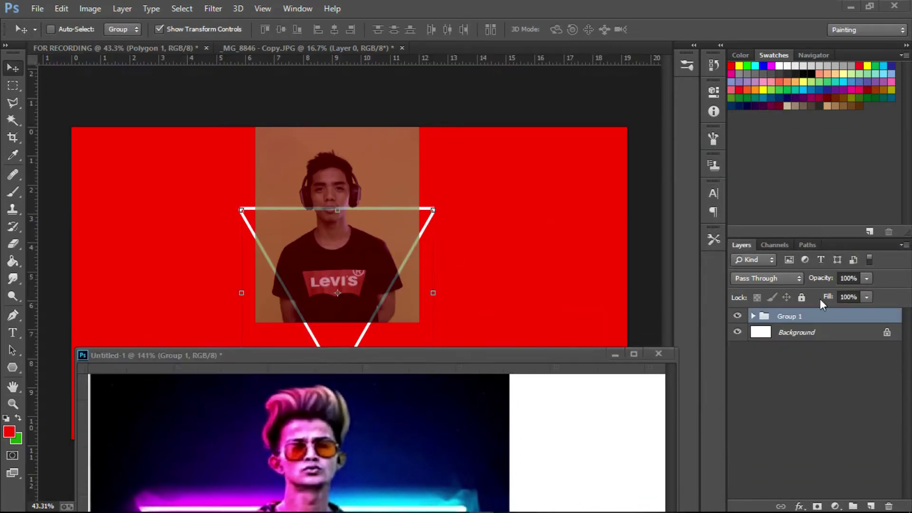
{"action": "left_click_drag", "start_coordinate": [436, 207], "coordinate": [388, 252]}
{"action": "key", "text": "Return"}
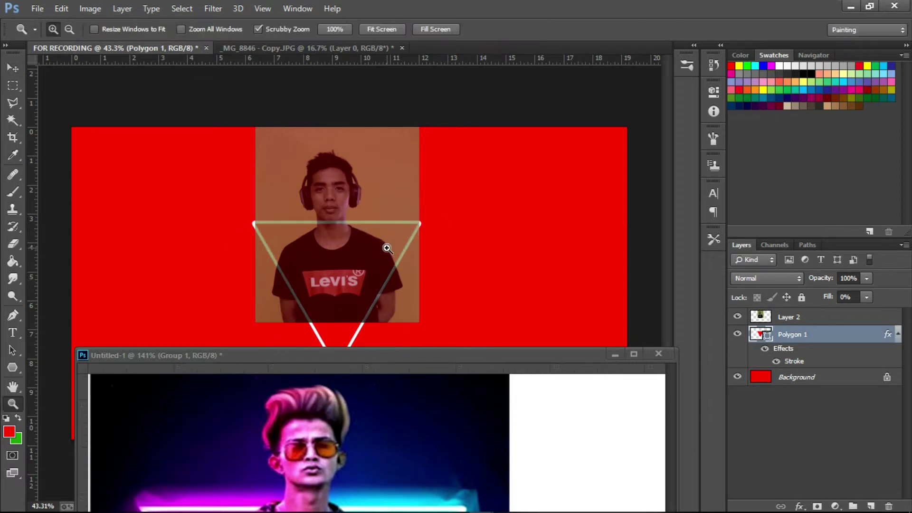
{"action": "key", "text": "alt+bracketright"}
{"action": "key", "text": "l"}
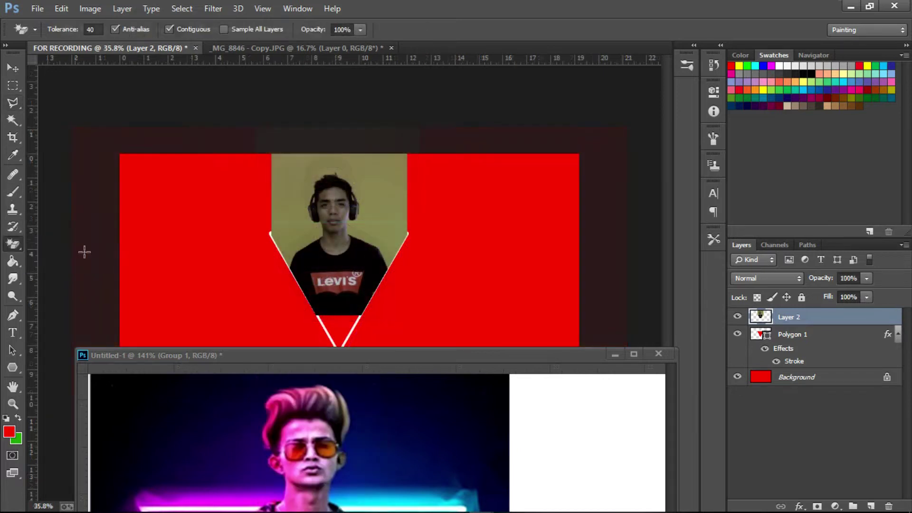
- Move Polygon 1 above Layer 2 and smudge the black shirt toward the triangle's point
{"action": "scroll", "coordinate": [355, 243], "scroll_direction": "up", "scroll_amount": 5}
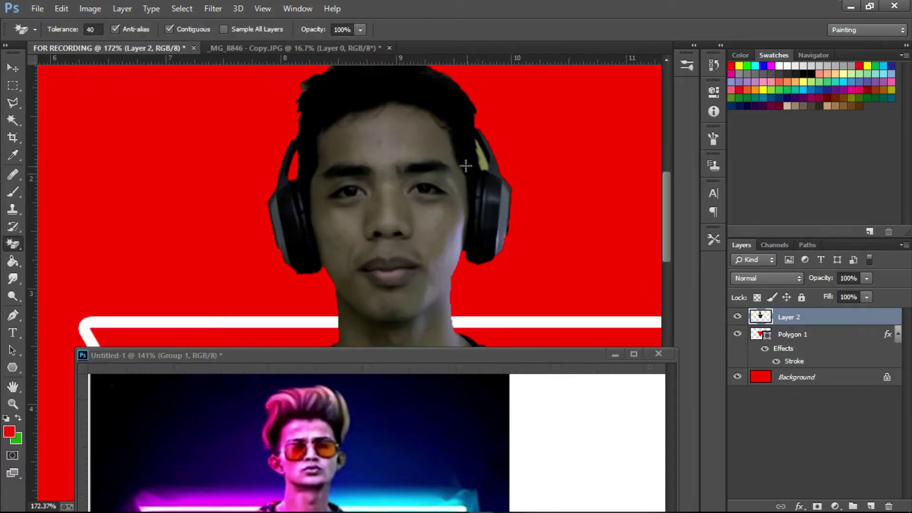
{"action": "scroll", "coordinate": [304, 247], "scroll_direction": "down", "scroll_amount": 5}
{"action": "key", "text": "v"}
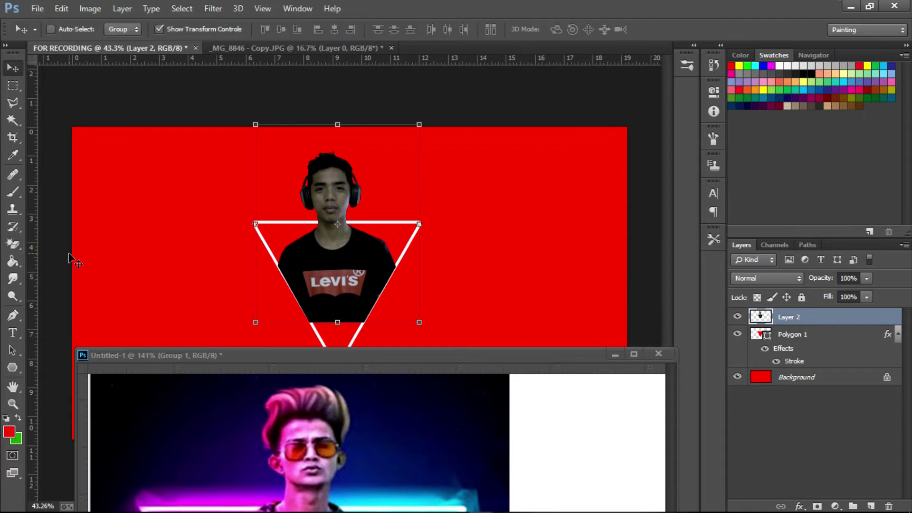
{"action": "key", "text": "r"}
{"action": "scroll", "coordinate": [273, 311], "scroll_direction": "up", "scroll_amount": 2}
{"action": "scroll", "coordinate": [304, 230], "scroll_direction": "up", "scroll_amount": 2}
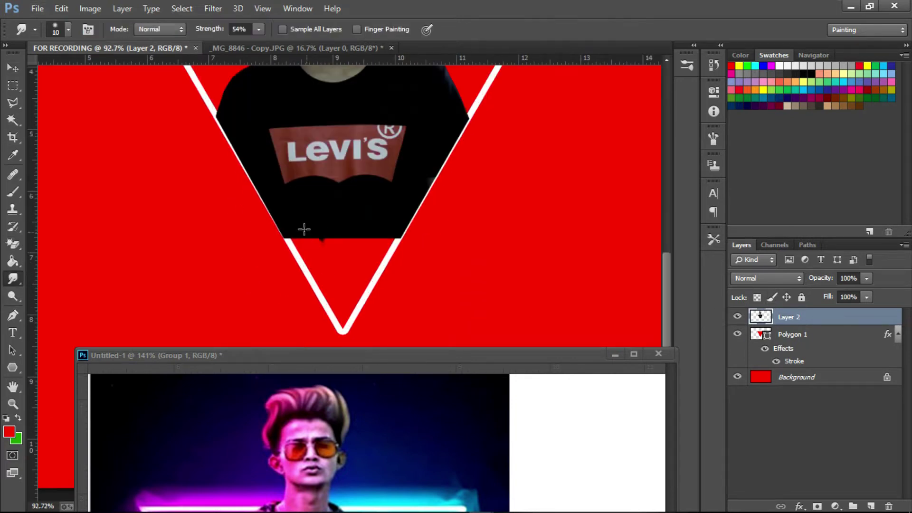
{"action": "left_click_drag", "start_coordinate": [803, 331], "coordinate": [798, 314]}
{"action": "left_click", "coordinate": [789, 360]}
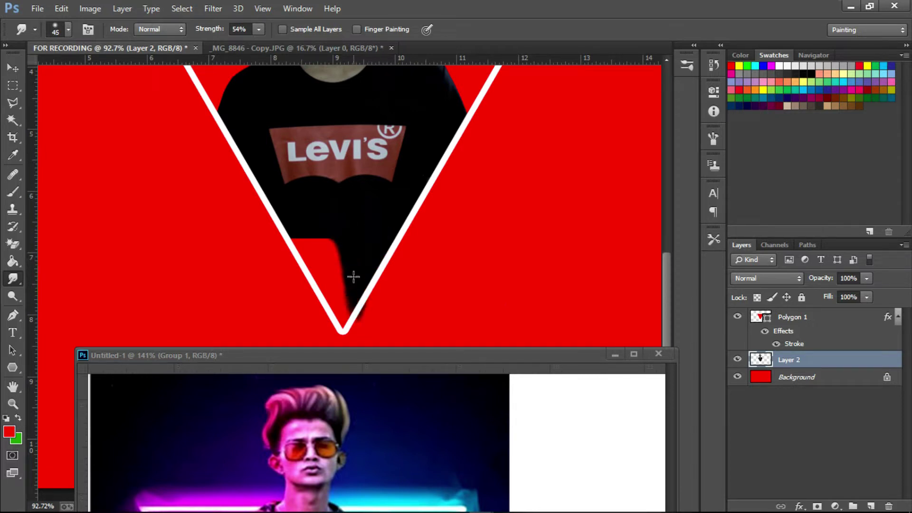
{"action": "left_click_drag", "start_coordinate": [354, 276], "coordinate": [321, 244]}
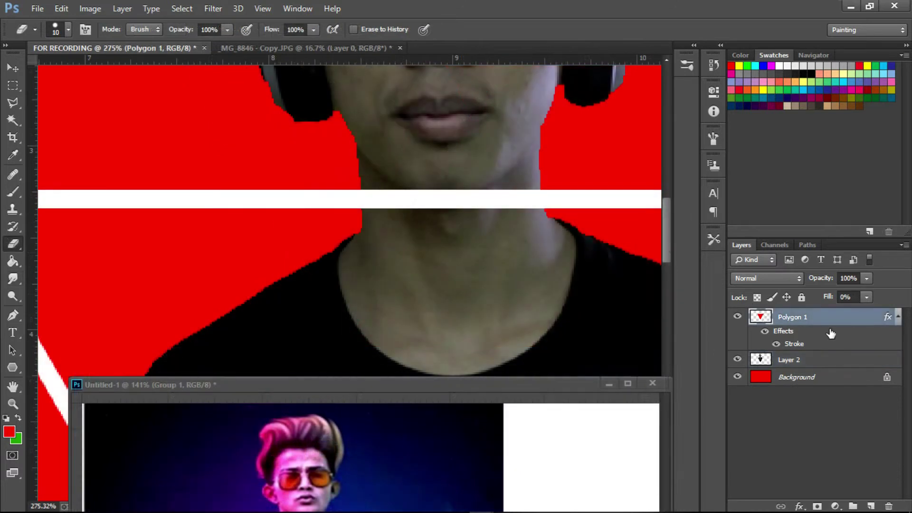
- Rasterize Polygon 1's layer style and erase the white outline across the neck
{"action": "right_click", "coordinate": [831, 334]}
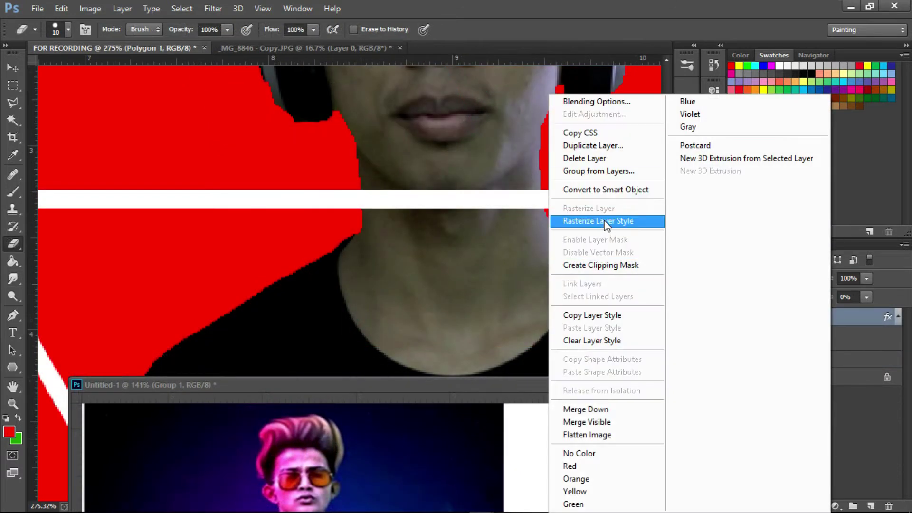
{"action": "left_click", "coordinate": [740, 320]}
{"action": "right_click", "coordinate": [820, 315]}
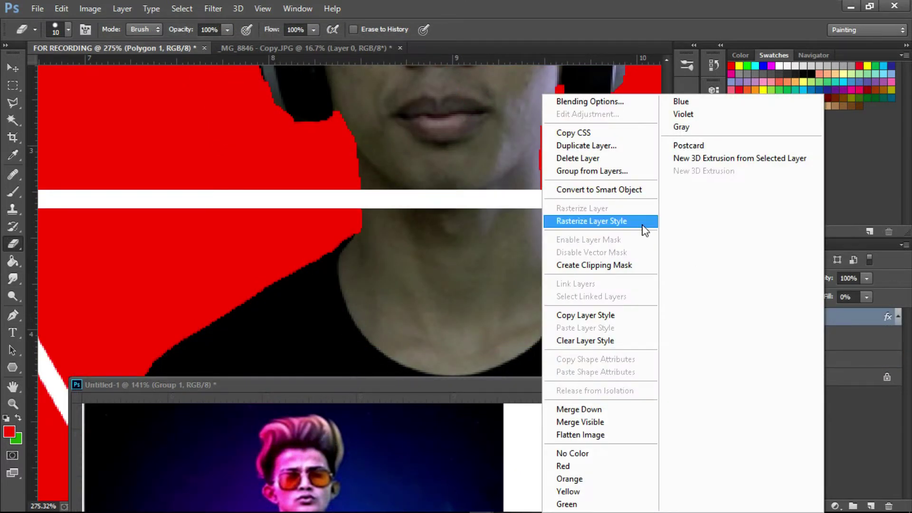
{"action": "left_click", "coordinate": [585, 220]}
{"action": "mouse_move", "coordinate": [401, 188]}
{"action": "left_mouse_down"}
{"action": "mouse_move", "coordinate": [401, 208]}
{"action": "mouse_move", "coordinate": [389, 202]}
{"action": "left_mouse_up"}
{"action": "scroll", "coordinate": [377, 202], "scroll_direction": "up", "scroll_amount": 3}
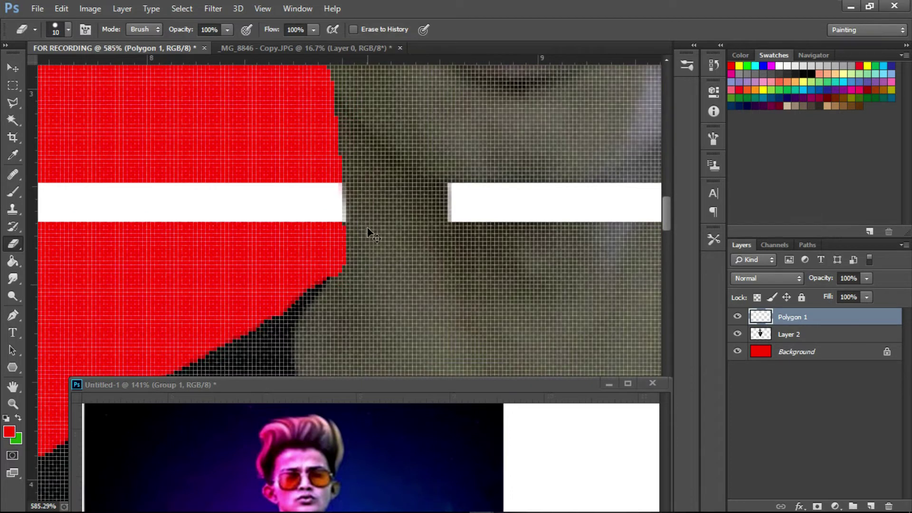
{"action": "scroll", "coordinate": [368, 231], "scroll_direction": "down", "scroll_amount": 3}
- Erase the remaining white sliver beside the gap at the neck
{"action": "key", "text": "m"}
{"action": "left_click_drag", "start_coordinate": [424, 172], "coordinate": [589, 285]}
{"action": "right_click", "coordinate": [552, 233]}
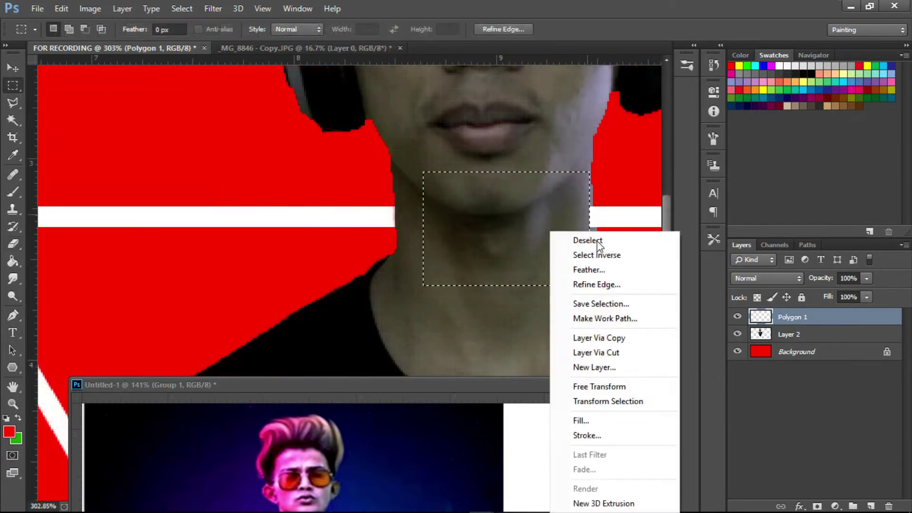
{"action": "left_click", "coordinate": [588, 241]}
{"action": "scroll", "coordinate": [562, 195], "scroll_direction": "up", "scroll_amount": 3}
{"action": "key", "text": "e"}
{"action": "scroll", "coordinate": [452, 162], "scroll_direction": "up", "scroll_amount": 2}
{"action": "scroll", "coordinate": [440, 145], "scroll_direction": "up", "scroll_amount": 1}
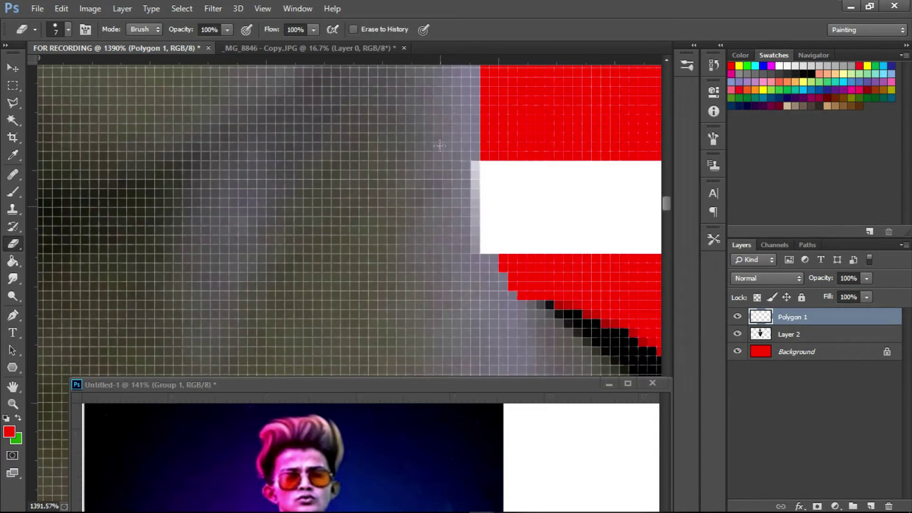
{"action": "left_click_drag", "start_coordinate": [475, 164], "coordinate": [489, 252]}
{"action": "scroll", "coordinate": [618, 238], "scroll_direction": "down", "scroll_amount": 3}
{"action": "scroll", "coordinate": [617, 238], "scroll_direction": "down", "scroll_amount": 2}
- Copy a section of the white bar to Layer 3 and stretch it to the canvas edge
{"action": "key", "text": "v"}
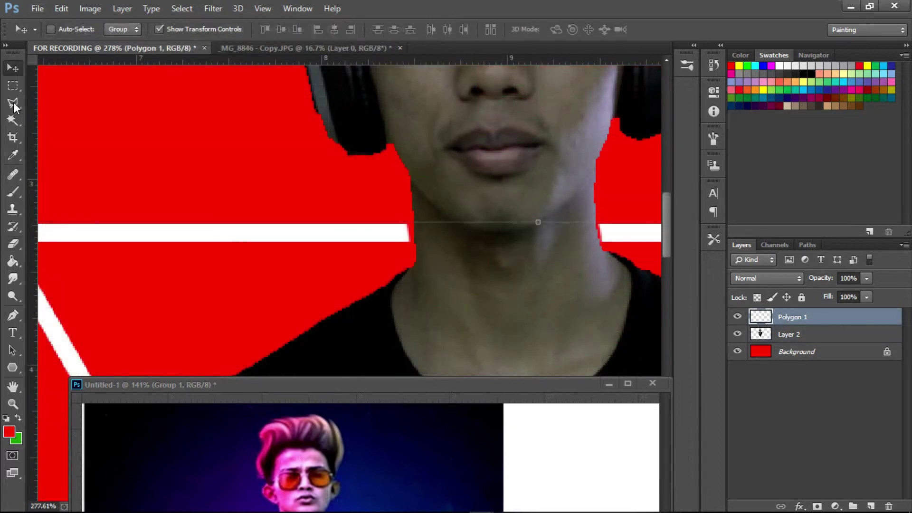
{"action": "left_click", "coordinate": [13, 86]}
{"action": "left_click_drag", "start_coordinate": [142, 179], "coordinate": [346, 280]}
{"action": "key", "text": "ctrl+j"}
{"action": "key", "text": "ctrl+t"}
{"action": "left_click_drag", "start_coordinate": [342, 233], "coordinate": [617, 241]}
{"action": "key", "text": "Return"}
{"action": "left_click_drag", "start_coordinate": [789, 317], "coordinate": [803, 360]}
- Move the bar layer below the photo and erase the stray hair tips on the head
{"action": "key", "text": "z"}
{"action": "scroll", "coordinate": [569, 291], "scroll_direction": "down", "scroll_amount": 3}
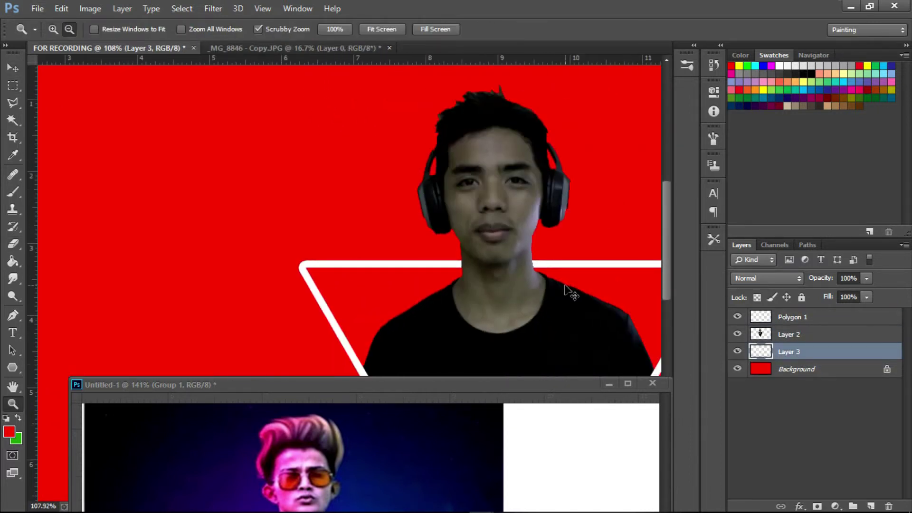
{"action": "scroll", "coordinate": [569, 291], "scroll_direction": "up", "scroll_amount": 3}
{"action": "scroll", "coordinate": [443, 143], "scroll_direction": "up", "scroll_amount": 3}
{"action": "key", "text": "alt+bracketright"}
{"action": "key", "text": "e"}
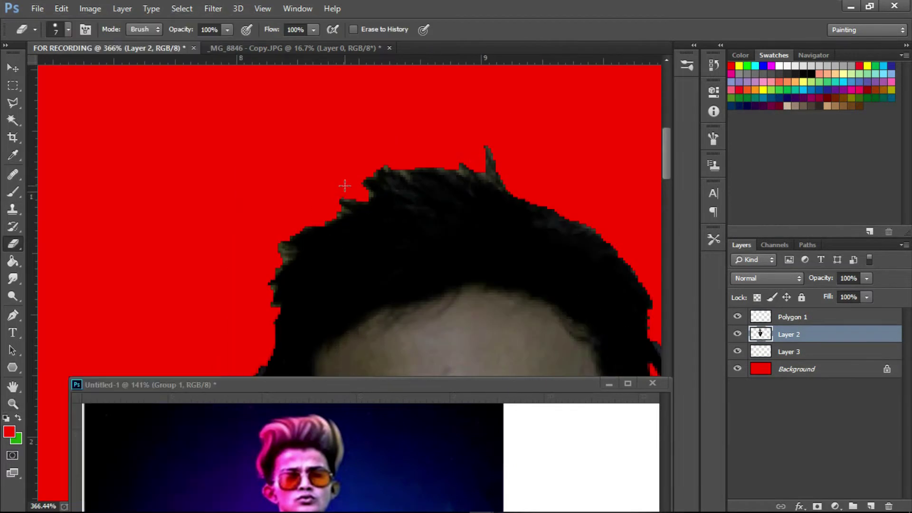
{"action": "left_click_drag", "start_coordinate": [358, 181], "coordinate": [504, 151]}
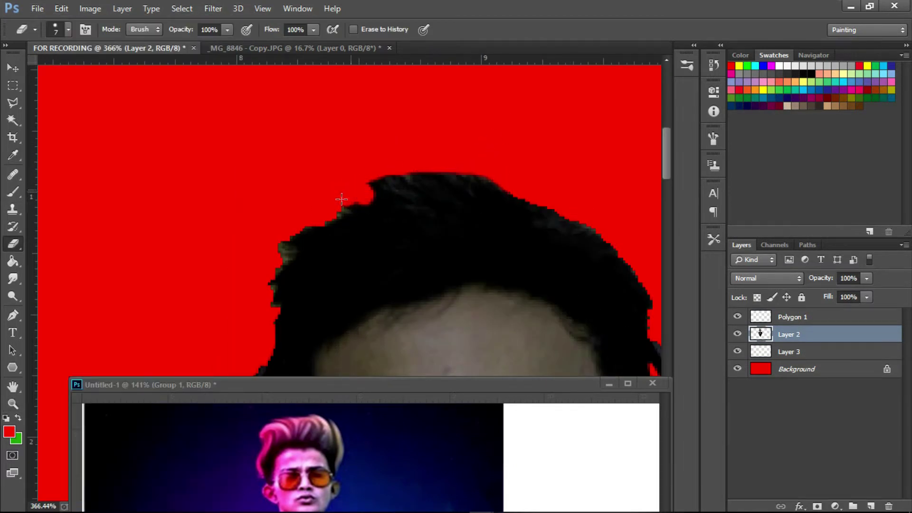
- Touch up the hair edges and add a new empty Layer 4 above Layer 2
{"action": "scroll", "coordinate": [178, 232], "scroll_direction": "down", "scroll_amount": 2}
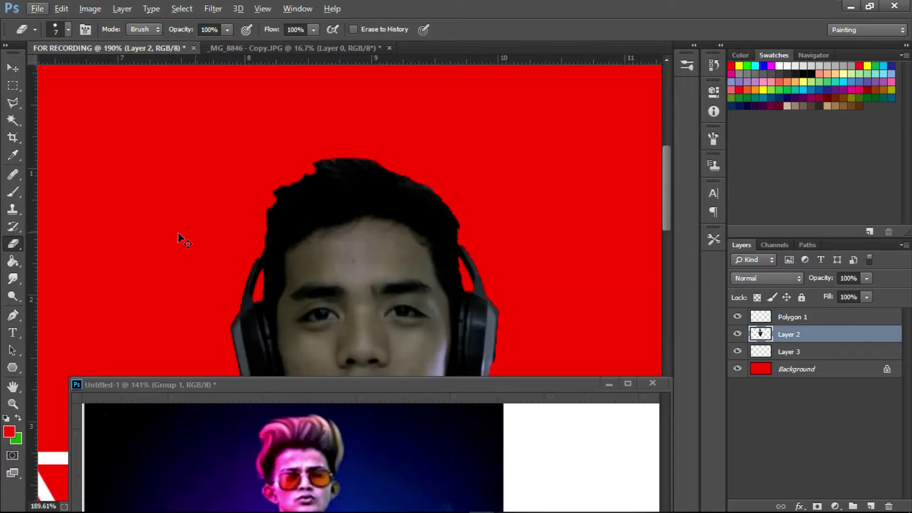
{"action": "key", "text": "r"}
{"action": "scroll", "coordinate": [255, 201], "scroll_direction": "up", "scroll_amount": 1}
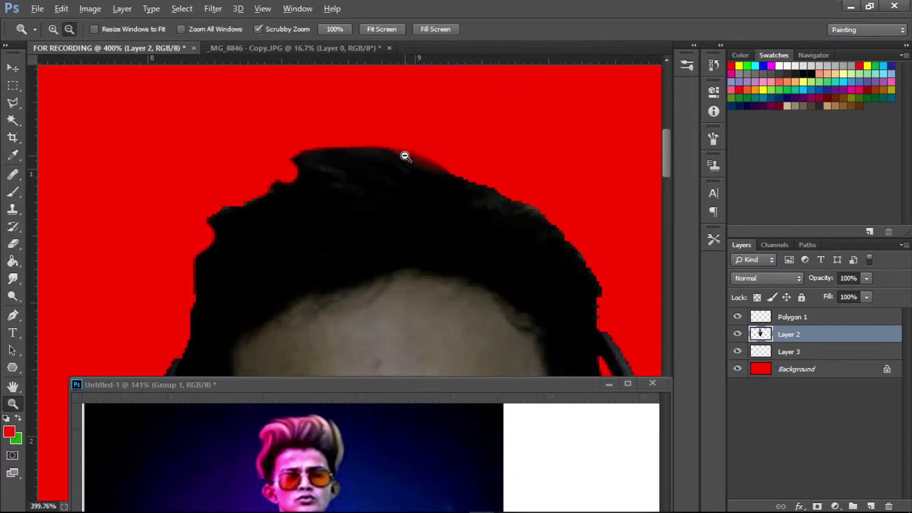
{"action": "scroll", "coordinate": [404, 152], "scroll_direction": "down", "scroll_amount": 4}
{"action": "key", "text": "e"}
{"action": "scroll", "coordinate": [194, 276], "scroll_direction": "down", "scroll_amount": 1}
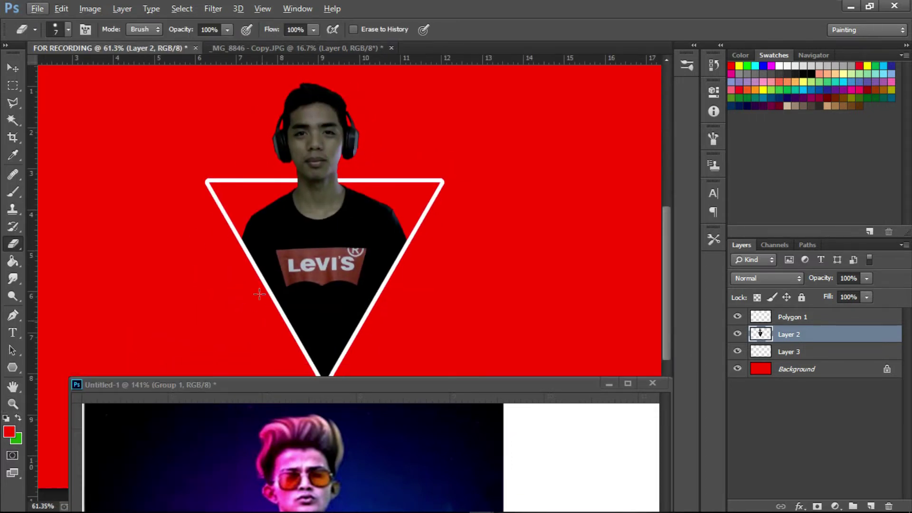
{"action": "scroll", "coordinate": [333, 237], "scroll_direction": "down", "scroll_amount": 1}
{"action": "key", "text": "ctrl+shift+alt+n"}
- Reposition the Untitled-1 reference window and make it the active document
{"action": "key", "text": "r"}
{"action": "left_click_drag", "start_coordinate": [320, 378], "coordinate": [301, 256]}
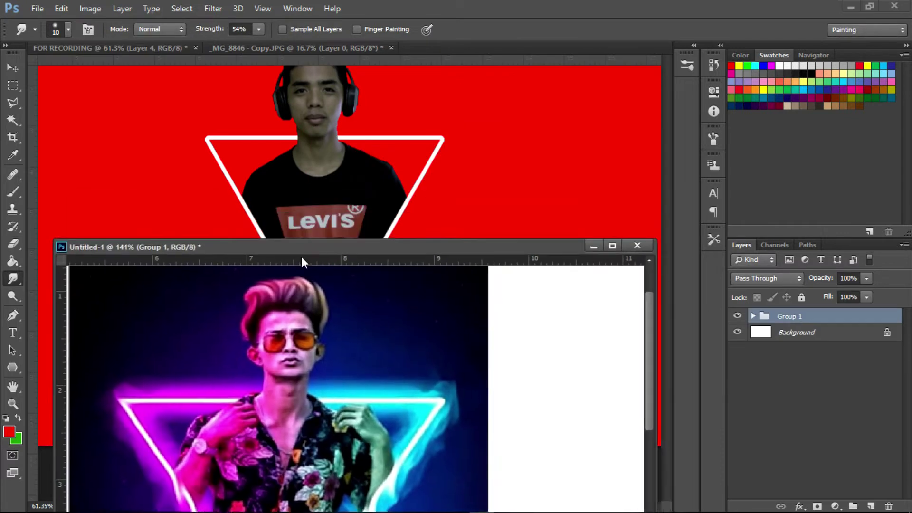
{"action": "key", "text": "v"}
{"action": "left_click_drag", "start_coordinate": [810, 323], "coordinate": [305, 202]}
{"action": "scroll", "coordinate": [304, 202], "scroll_direction": "down", "scroll_amount": 1}
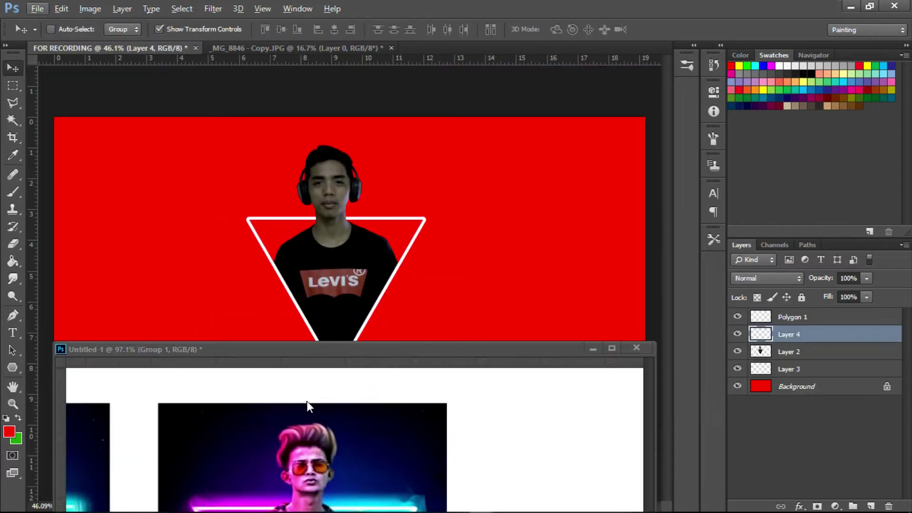
{"action": "key", "text": "g"}
{"action": "left_click", "coordinate": [307, 401]}
{"action": "left_click", "coordinate": [461, 210]}
- Pan the reference to show its neon triangle, then select Polygon 1 in the poster
{"action": "key", "text": "h"}
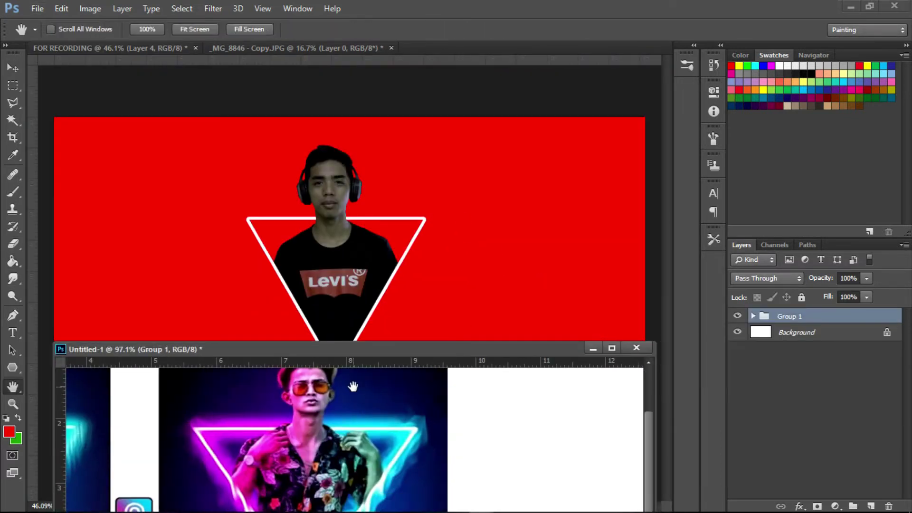
{"action": "left_click_drag", "start_coordinate": [364, 463], "coordinate": [350, 305]}
{"action": "key", "text": "ctrl+Tab"}
{"action": "left_click", "coordinate": [803, 319]}
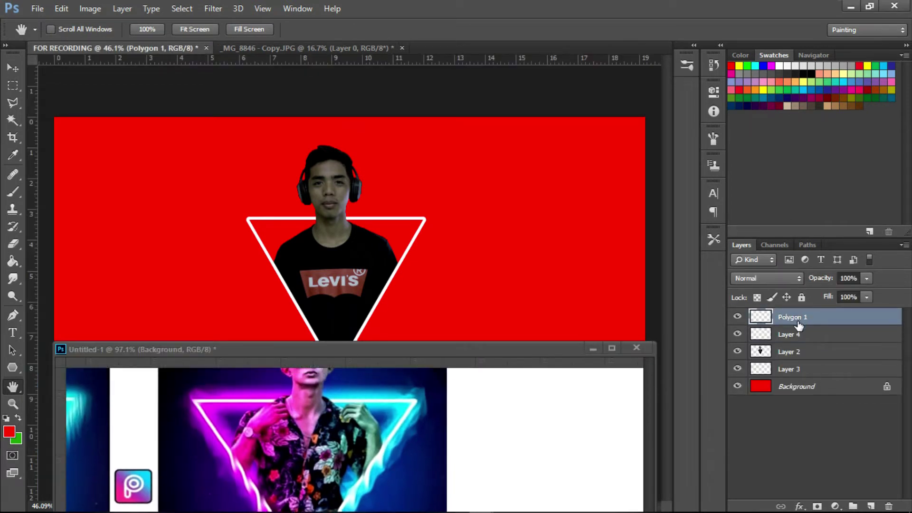
- Give Polygon 1 a cyan Outer Glow sampled from the reference, at 75% opacity and 13% spread
{"action": "key", "text": "v"}
{"action": "key", "text": "z"}
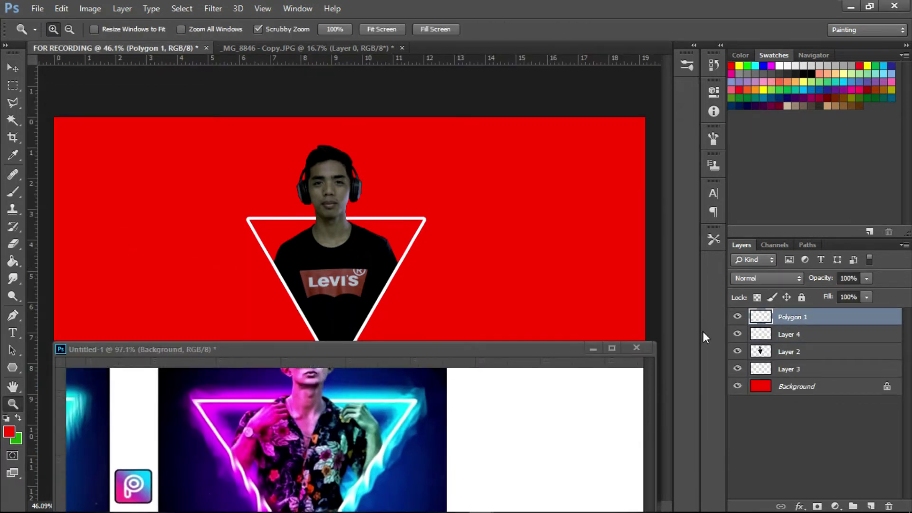
{"action": "double_click", "coordinate": [843, 324]}
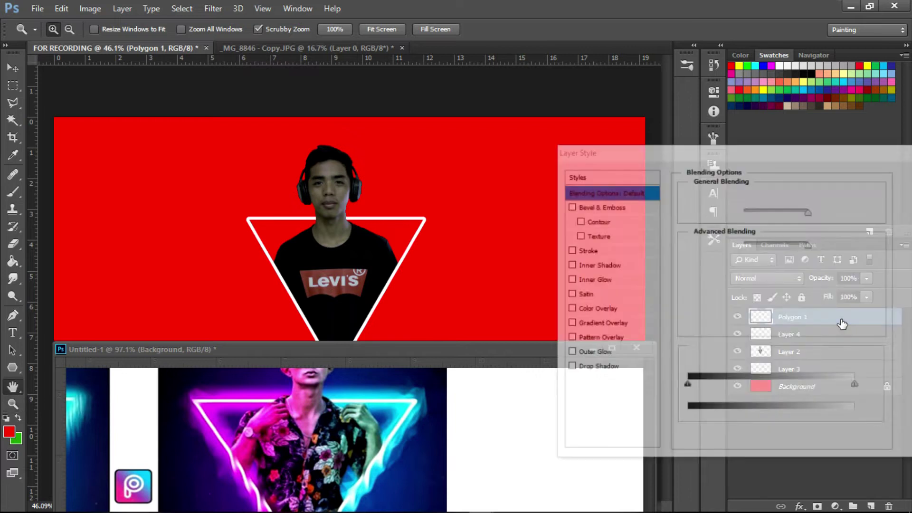
{"action": "left_click", "coordinate": [593, 353]}
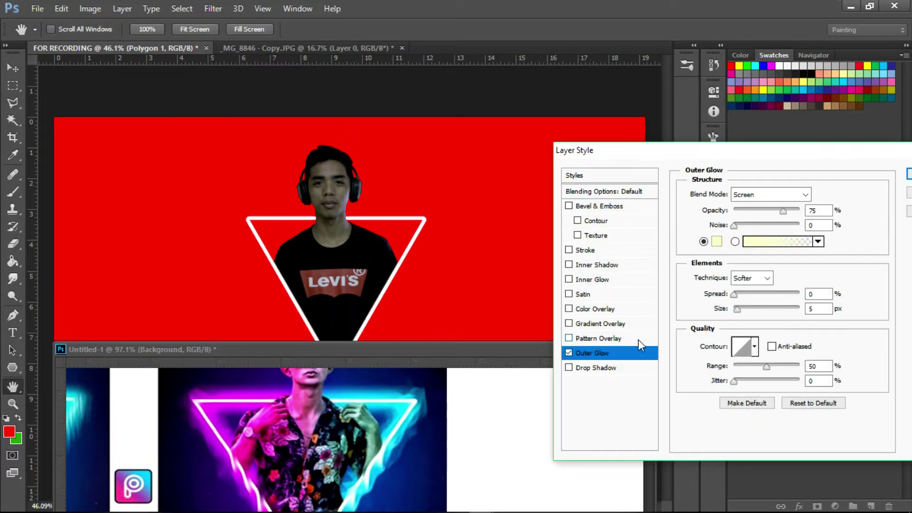
{"action": "left_click", "coordinate": [716, 243]}
{"action": "left_click", "coordinate": [405, 413]}
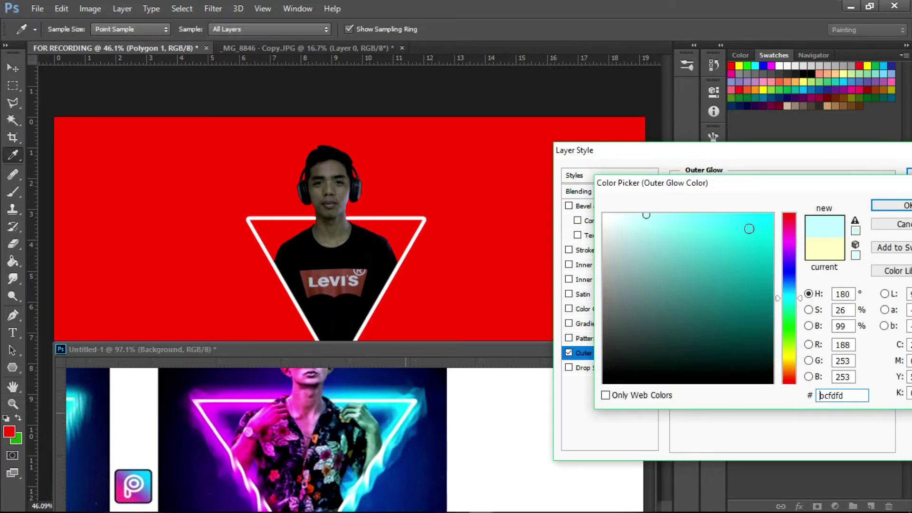
{"action": "left_click", "coordinate": [752, 229]}
{"action": "key", "text": "Return"}
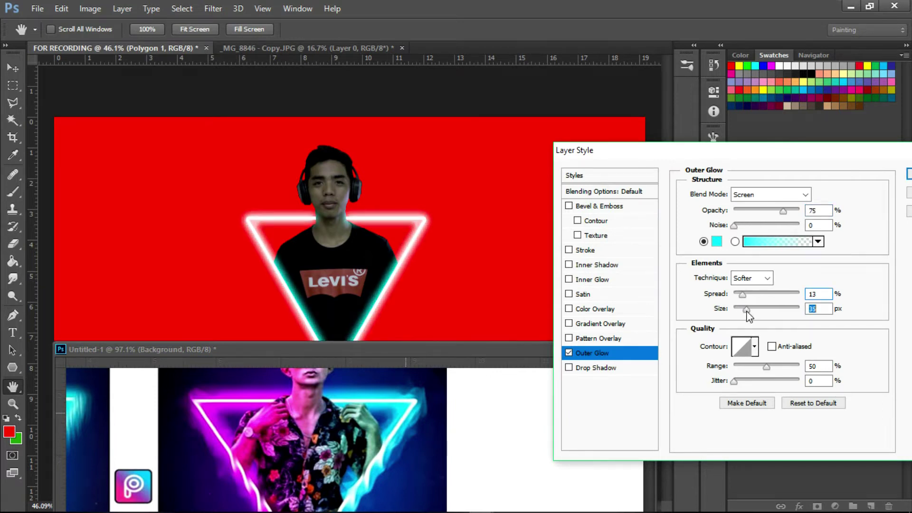
{"action": "left_click_drag", "start_coordinate": [743, 309], "coordinate": [750, 318]}
- Apply the glow, zoom to fit, and duplicate Polygon 1 as Polygon 1 copy
{"action": "key", "text": "Return"}
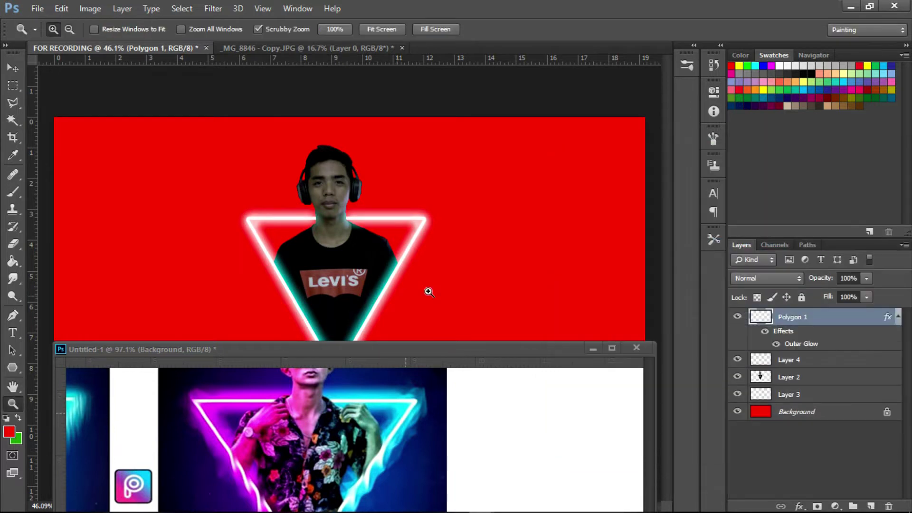
{"action": "key", "text": "ctrl+0"}
{"action": "key", "text": "ctrl+j"}
- Select a rectangle over the copy's right half, extended to the canvas top
{"action": "key", "text": "m"}
{"action": "left_click_drag", "start_coordinate": [335, 180], "coordinate": [468, 361]}
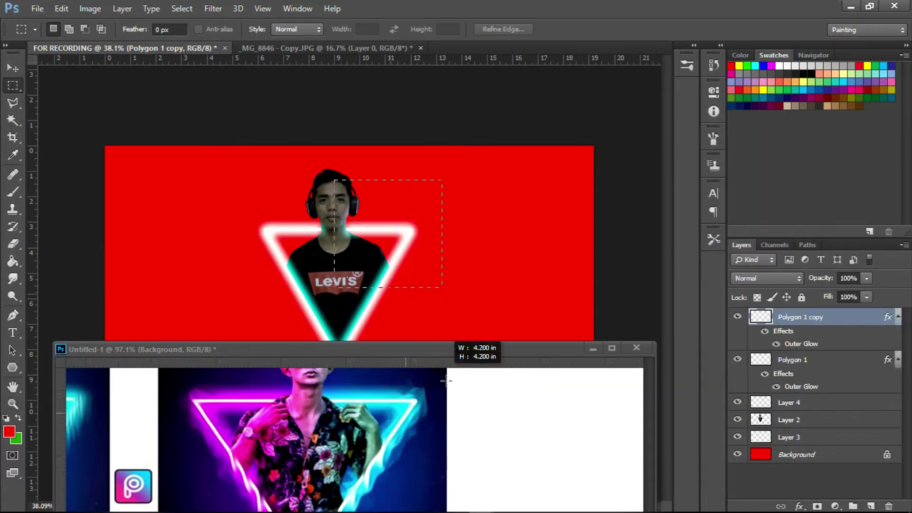
{"action": "key", "text": "h"}
{"action": "left_click_drag", "start_coordinate": [541, 349], "coordinate": [546, 446]}
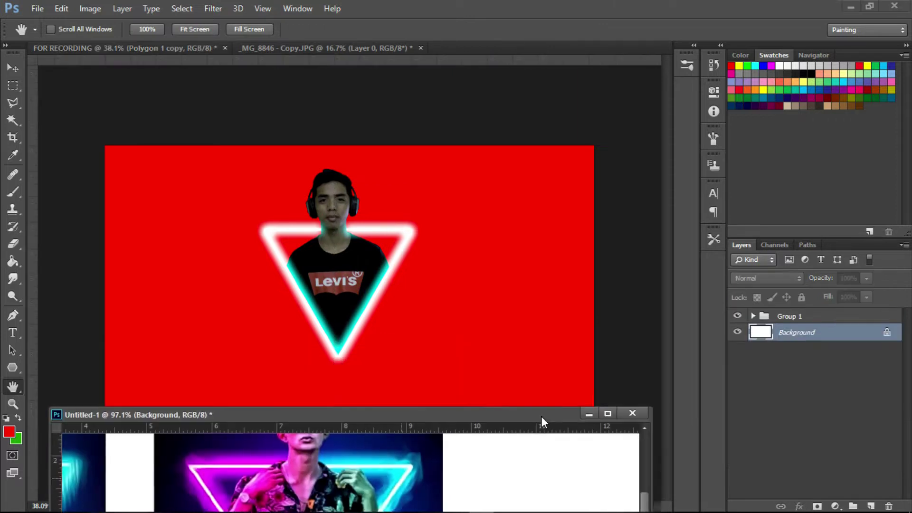
{"action": "left_click", "coordinate": [553, 395]}
{"action": "key", "text": "v"}
{"action": "key", "text": "m"}
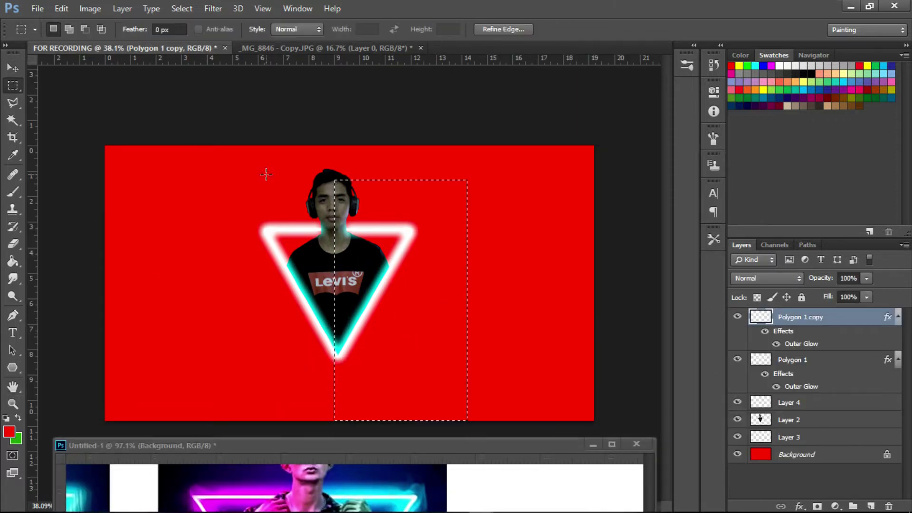
{"action": "key", "text": "Right"}
{"action": "key", "text": "Right"}
{"action": "key", "text": "Right"}
{"action": "key", "text": "shift+Up"}
{"action": "key", "text": "shift+Up"}
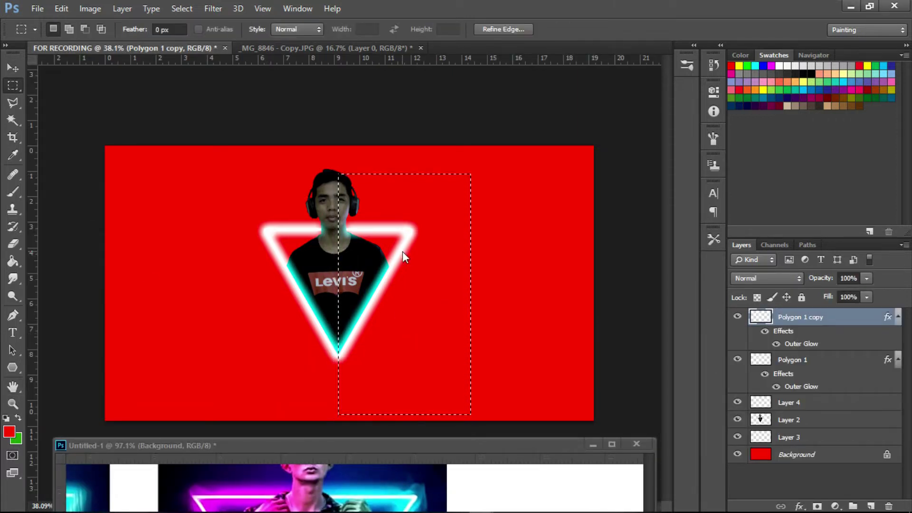
{"action": "key", "text": "shift+Up"}
{"action": "key", "text": "shift+Up"}
{"action": "key", "text": "shift+Up"}
- Delete the copy's glow inside the right-half selection and deselect
{"action": "right_click", "coordinate": [403, 252]}
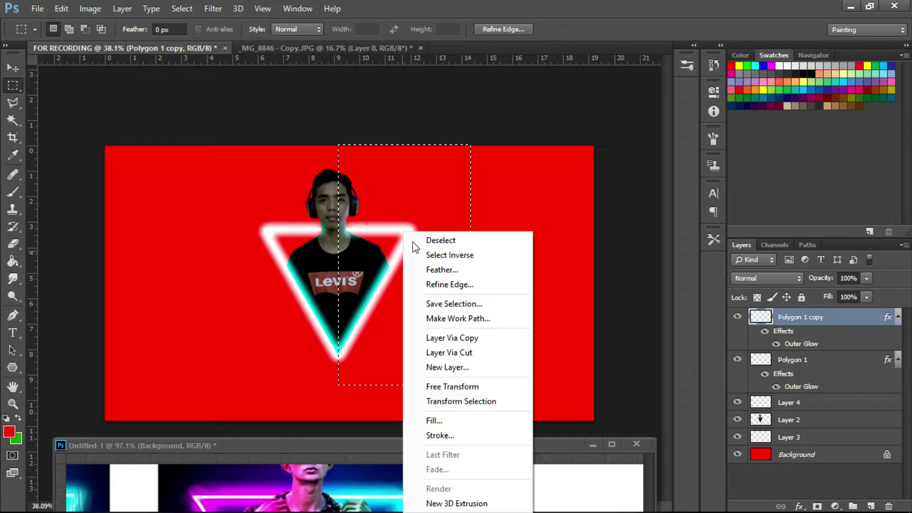
{"action": "left_click", "coordinate": [442, 253]}
{"action": "right_click", "coordinate": [441, 233]}
{"action": "left_click", "coordinate": [460, 240]}
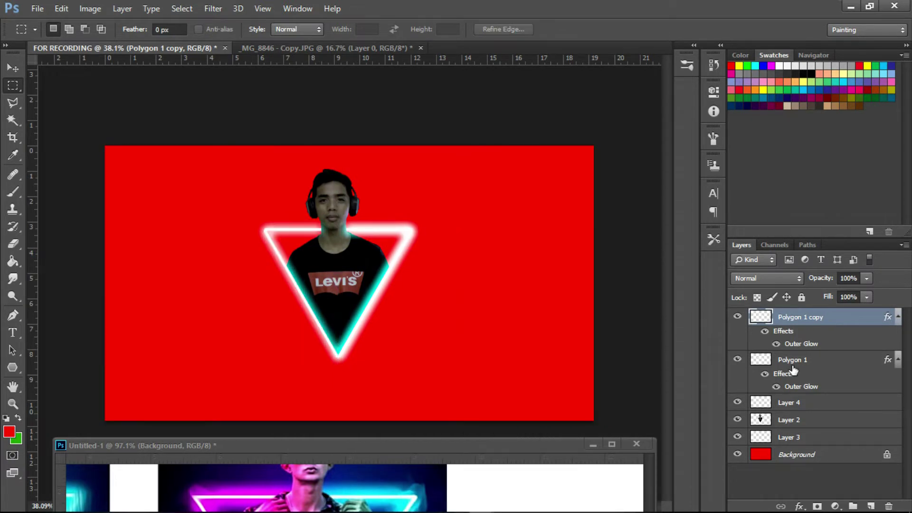
{"action": "key", "text": "ctrl+z"}
{"action": "right_click", "coordinate": [418, 232]}
{"action": "left_click", "coordinate": [452, 267]}
{"action": "key", "text": "Delete"}
{"action": "right_click", "coordinate": [452, 267]}
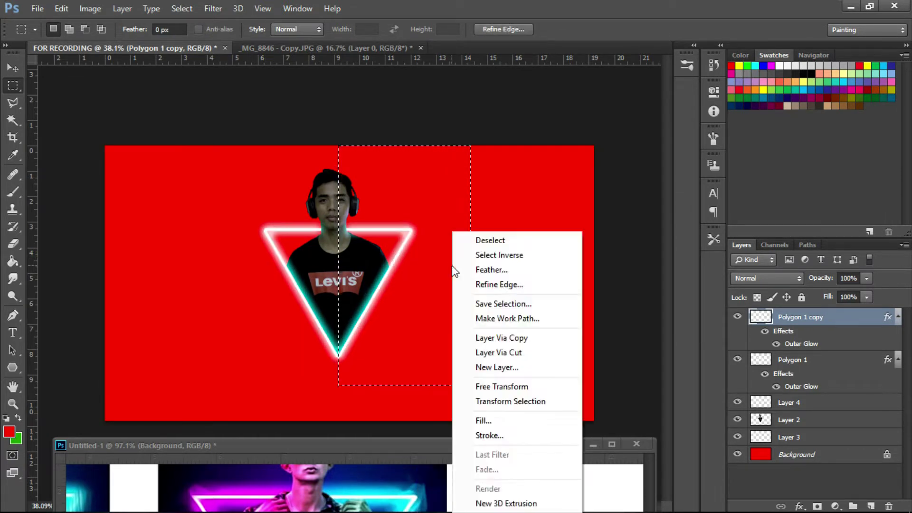
{"action": "left_click", "coordinate": [466, 241]}
- Change the copy's outer glow colour to magenta
{"action": "double_click", "coordinate": [823, 344]}
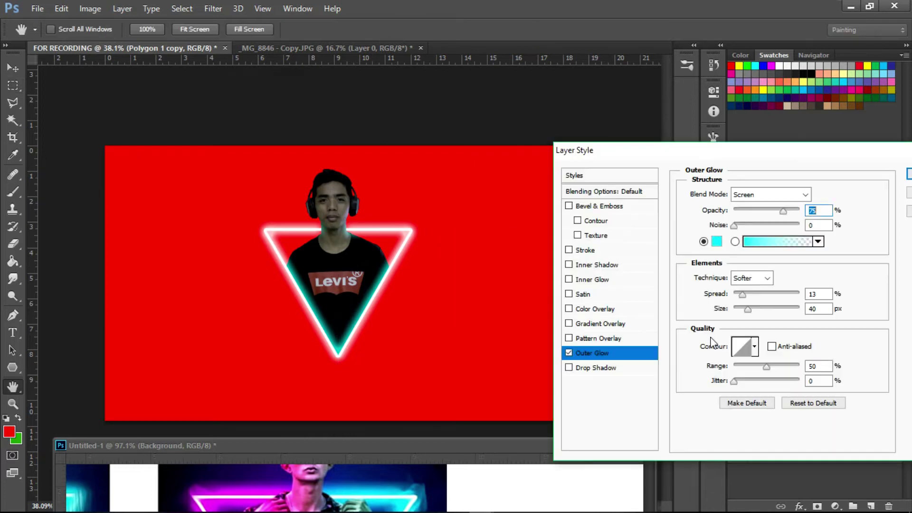
{"action": "left_click", "coordinate": [717, 243]}
{"action": "left_click", "coordinate": [666, 226]}
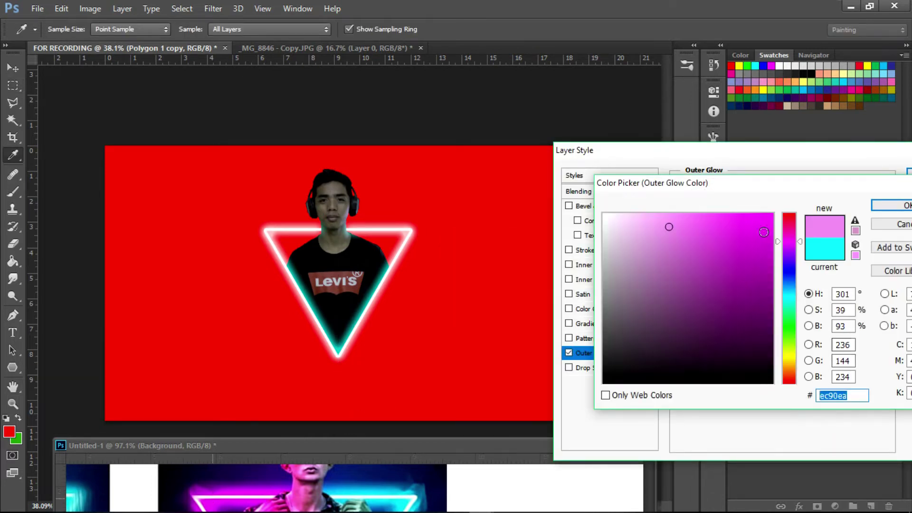
{"action": "key", "text": "Return"}
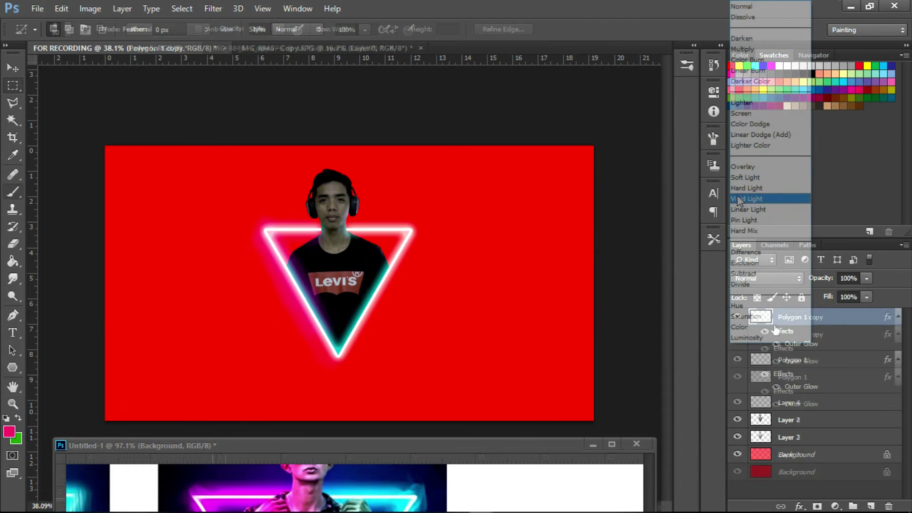
- Blend Layer 5 in Overlay at about 58% opacity, after trying Vivid Light
{"action": "left_click", "coordinate": [738, 199]}
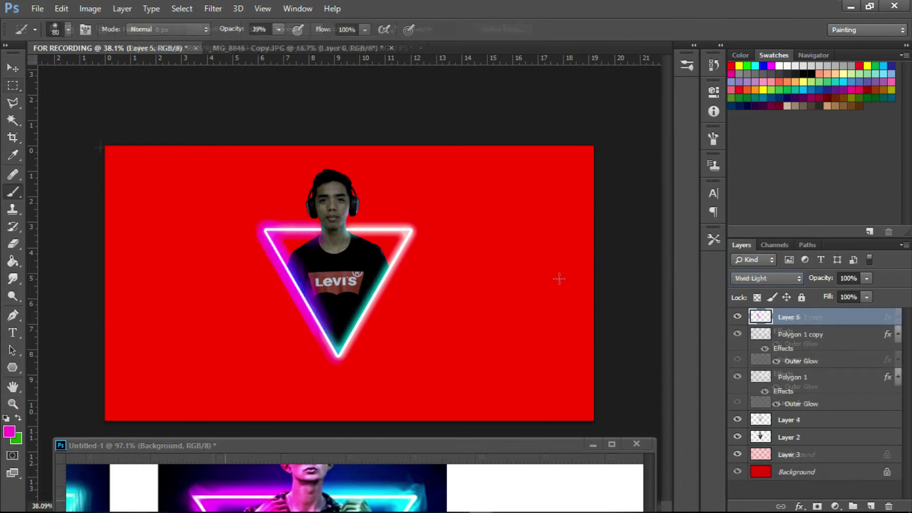
{"action": "mouse_move", "coordinate": [866, 289]}
{"action": "left_mouse_down"}
{"action": "mouse_move", "coordinate": [825, 295]}
{"action": "mouse_move", "coordinate": [839, 294]}
{"action": "left_mouse_up"}
{"action": "left_click", "coordinate": [772, 278]}
{"action": "left_click", "coordinate": [751, 171]}
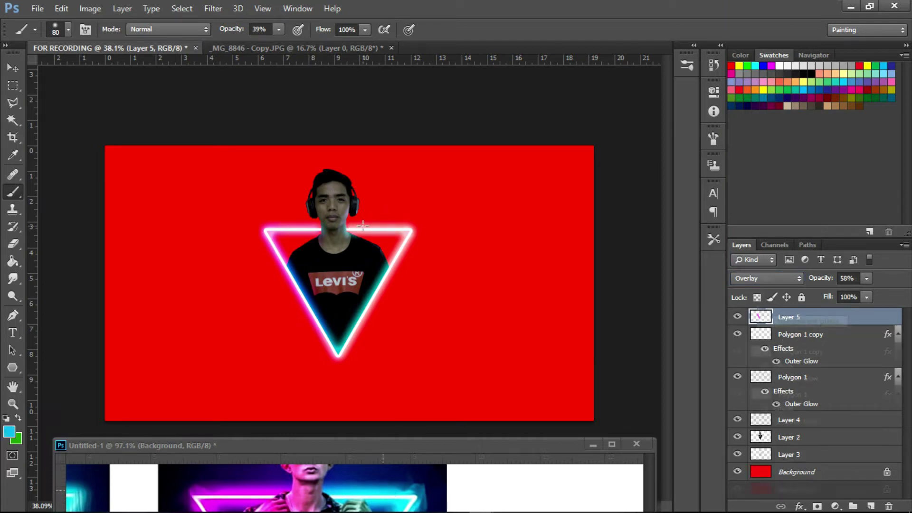
- Add a new Layer 6 above Layer 5 and set its opacity to 72%
{"action": "key", "text": "ctrl+shift+alt+n"}
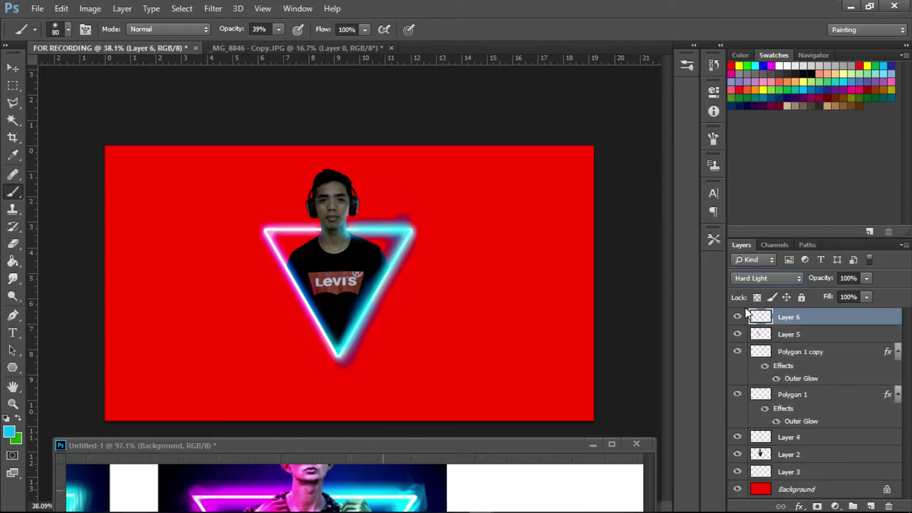
{"action": "mouse_move", "coordinate": [368, 445]}
{"action": "left_mouse_down"}
{"action": "mouse_move", "coordinate": [369, 349]}
{"action": "mouse_move", "coordinate": [398, 383]}
{"action": "left_mouse_up"}
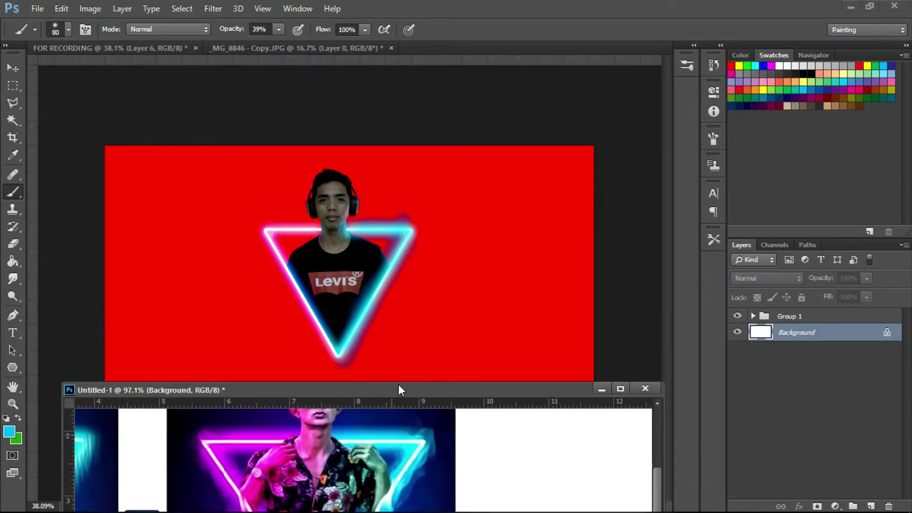
{"action": "left_click_drag", "start_coordinate": [848, 293], "coordinate": [848, 293]}
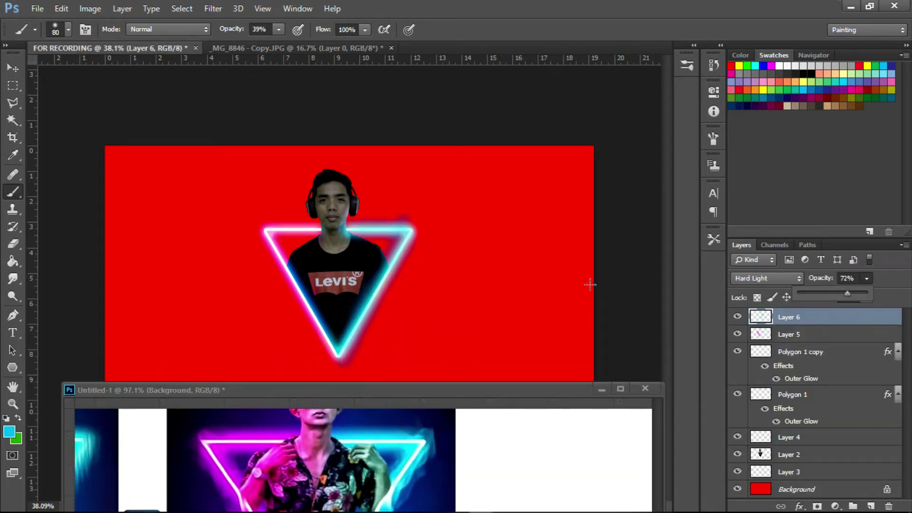
- Set the Eraser brush size to 103
{"action": "key", "text": "e"}
{"action": "right_click", "coordinate": [496, 236]}
{"action": "key", "text": "Escape"}
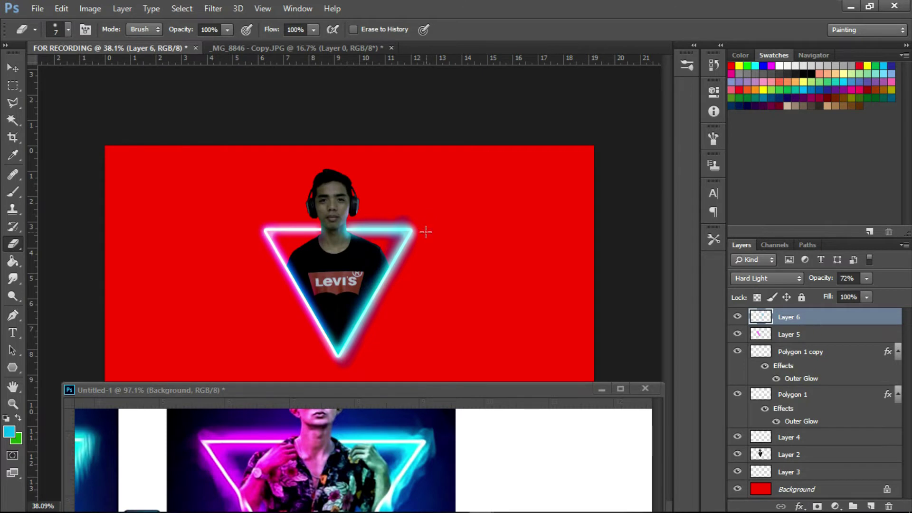
{"action": "right_click", "coordinate": [439, 216]}
{"action": "left_click_drag", "start_coordinate": [562, 244], "coordinate": [570, 244]}
{"action": "key", "text": "Return"}
- Smudge the magenta glow at the triangle's top-left and the cyan glow upward toward the logo
{"action": "scroll", "coordinate": [400, 228], "scroll_direction": "up", "scroll_amount": 3}
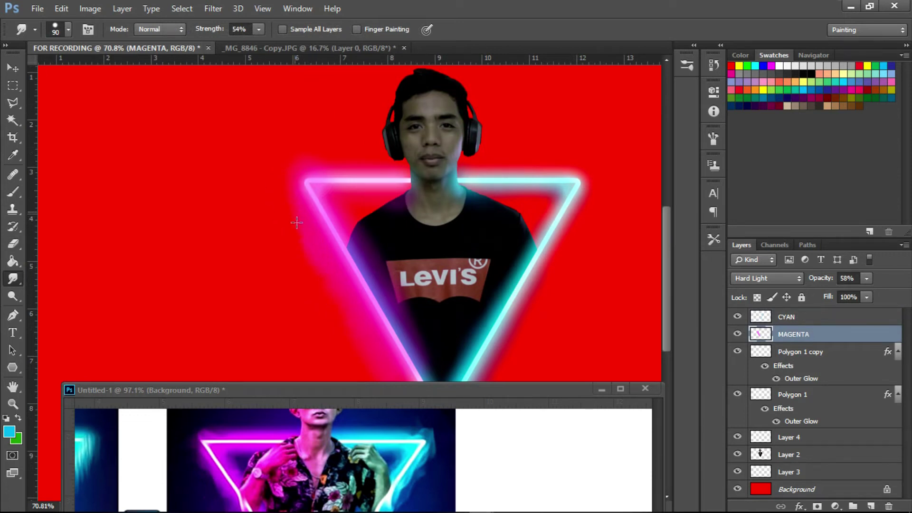
{"action": "scroll", "coordinate": [338, 298], "scroll_direction": "down", "scroll_amount": 3}
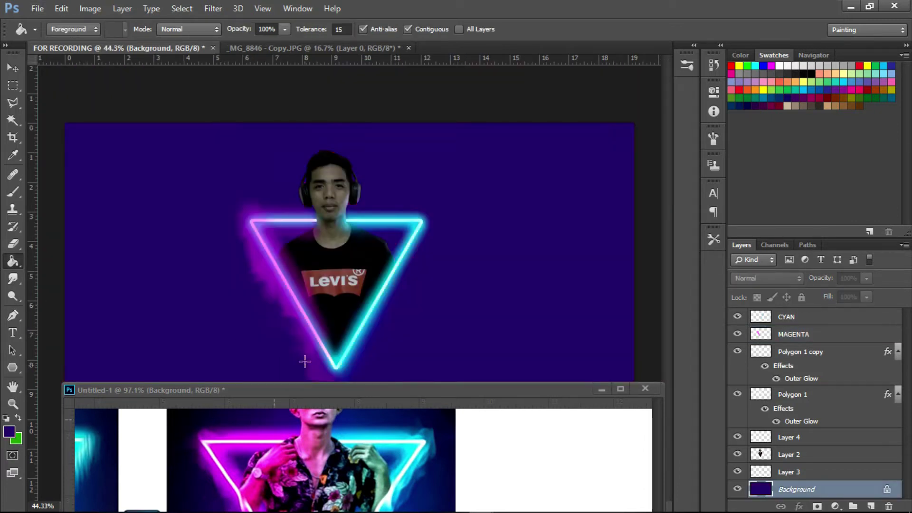
{"action": "key", "text": "r"}
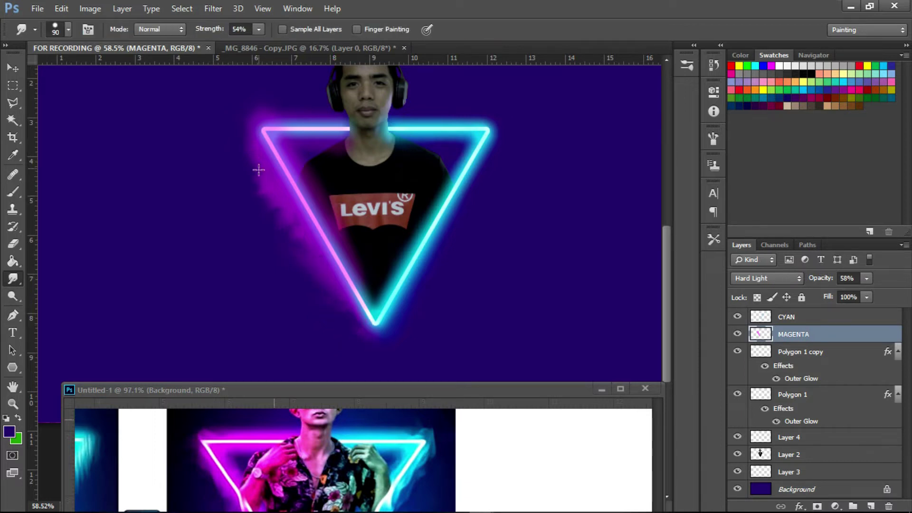
{"action": "left_click_drag", "start_coordinate": [267, 116], "coordinate": [243, 123]}
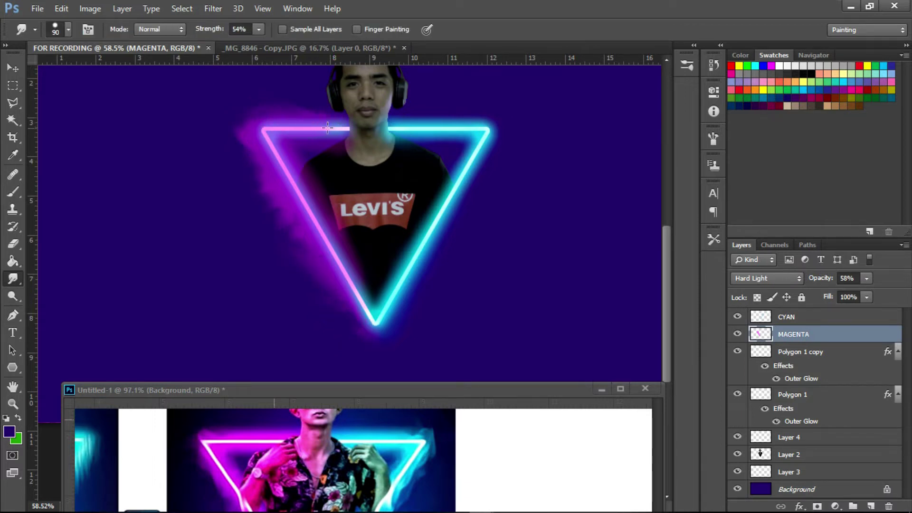
{"action": "key", "text": "alt+bracketright"}
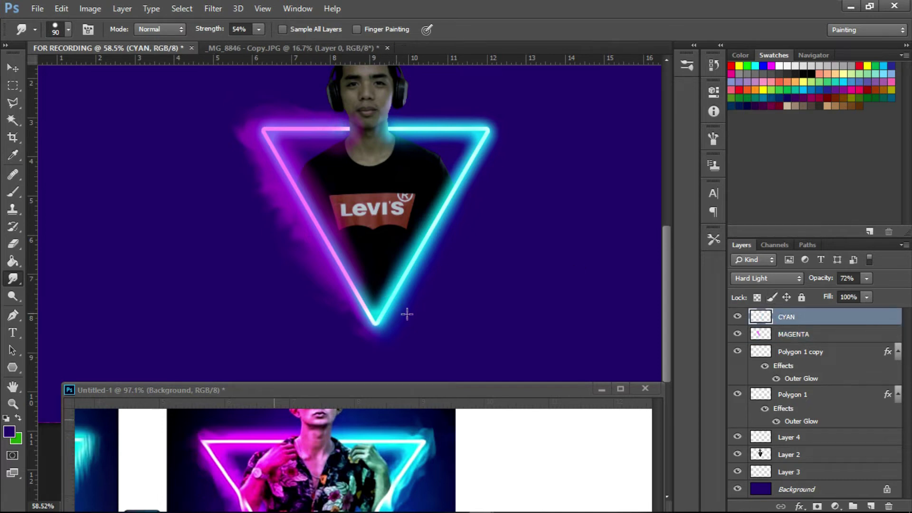
{"action": "left_click_drag", "start_coordinate": [423, 285], "coordinate": [433, 217]}
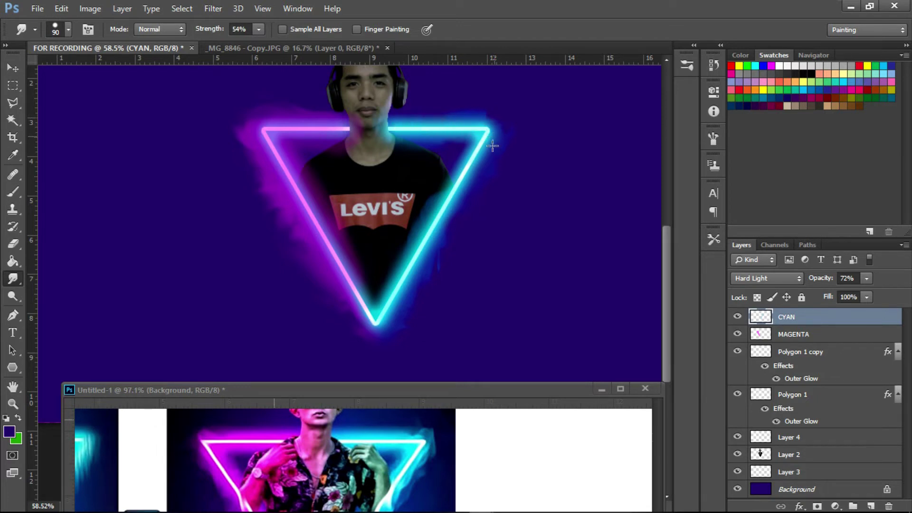
{"action": "scroll", "coordinate": [412, 259], "scroll_direction": "down", "scroll_amount": 3, "text": "alt"}
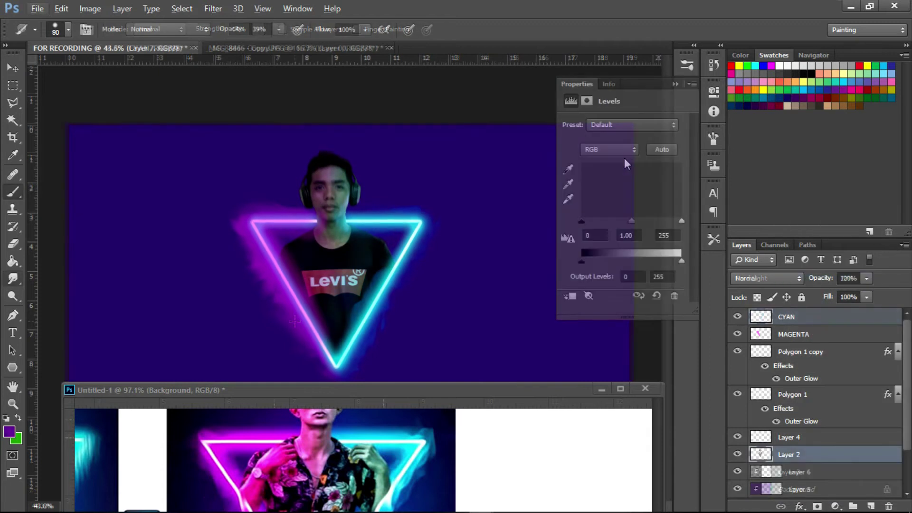
- Set Levels 1 midtones to 1.26, move it to the top, and select MAGENTA for smudging
{"action": "left_click_drag", "start_coordinate": [636, 221], "coordinate": [627, 221]}
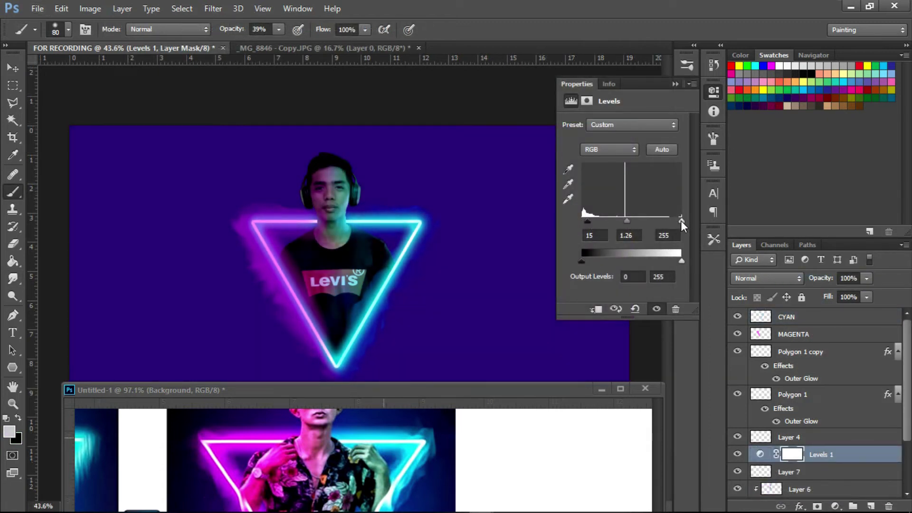
{"action": "left_click_drag", "start_coordinate": [827, 459], "coordinate": [756, 313]}
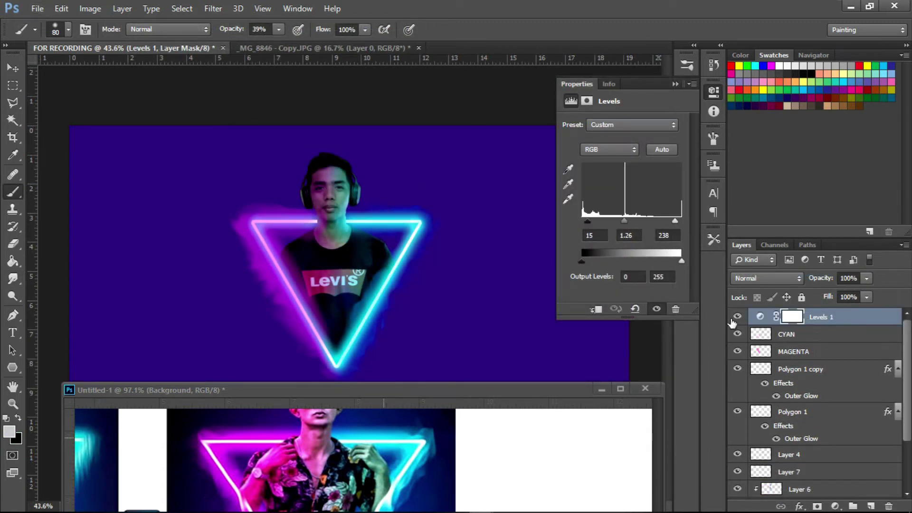
{"action": "left_click", "coordinate": [793, 351]}
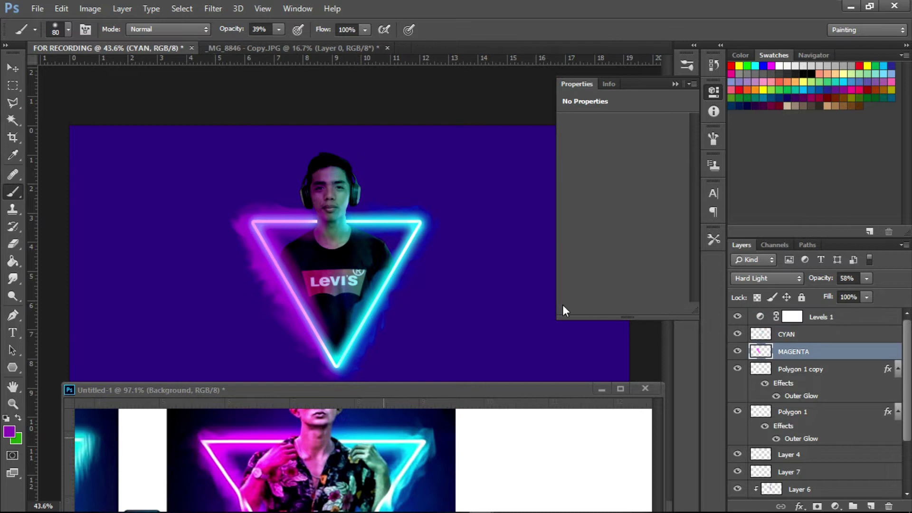
{"action": "left_click", "coordinate": [13, 278]}
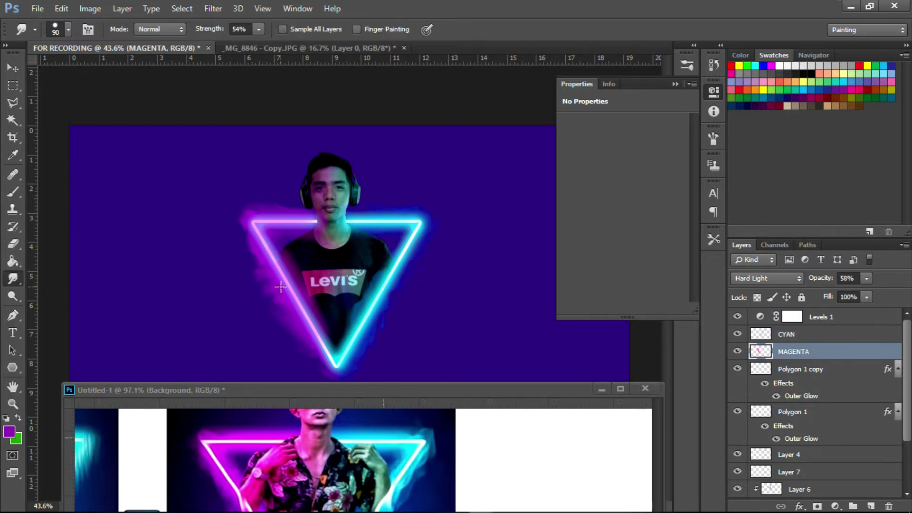
{"action": "scroll", "coordinate": [307, 310], "scroll_direction": "down", "scroll_amount": 2}
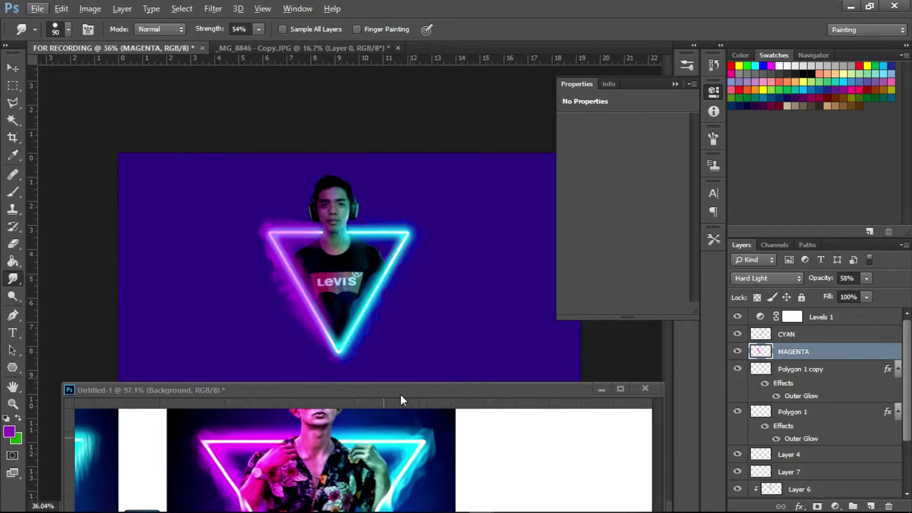
- Fill the Background layer black with the Paint Bucket
{"action": "key", "text": "alt+bracketleft"}
{"action": "key", "text": "alt+bracketleft"}
{"action": "key", "text": "alt+bracketleft"}
{"action": "key", "text": "alt+bracketleft"}
{"action": "key", "text": "alt+bracketleft"}
{"action": "key", "text": "alt+bracketleft"}
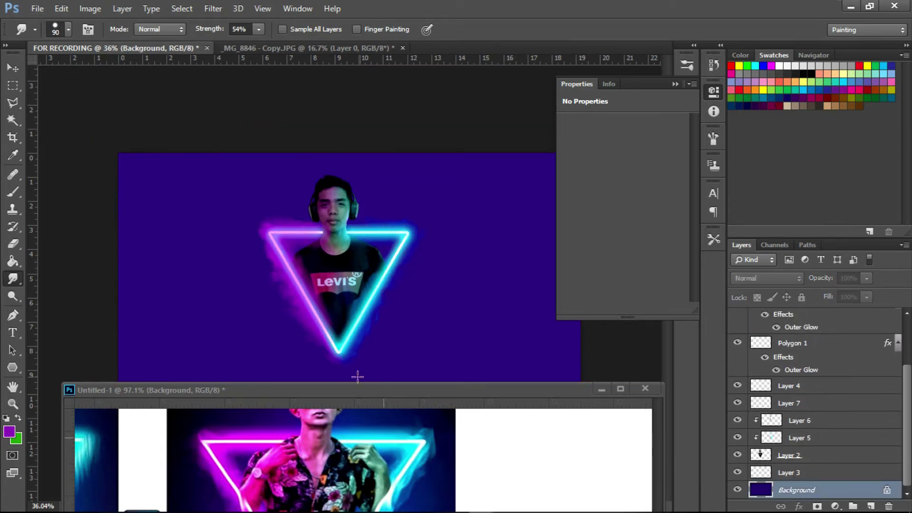
{"action": "key", "text": "g"}
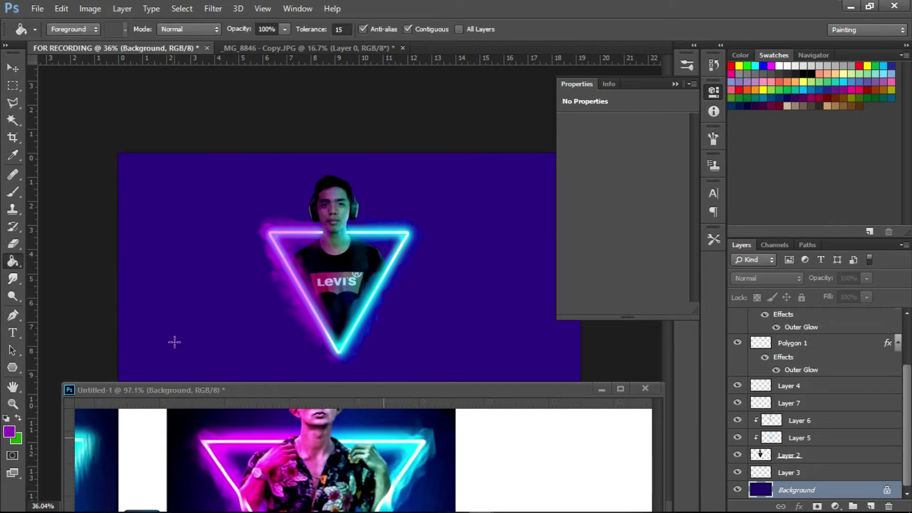
{"action": "left_click", "coordinate": [193, 439], "text": "alt"}
{"action": "left_click", "coordinate": [190, 359]}
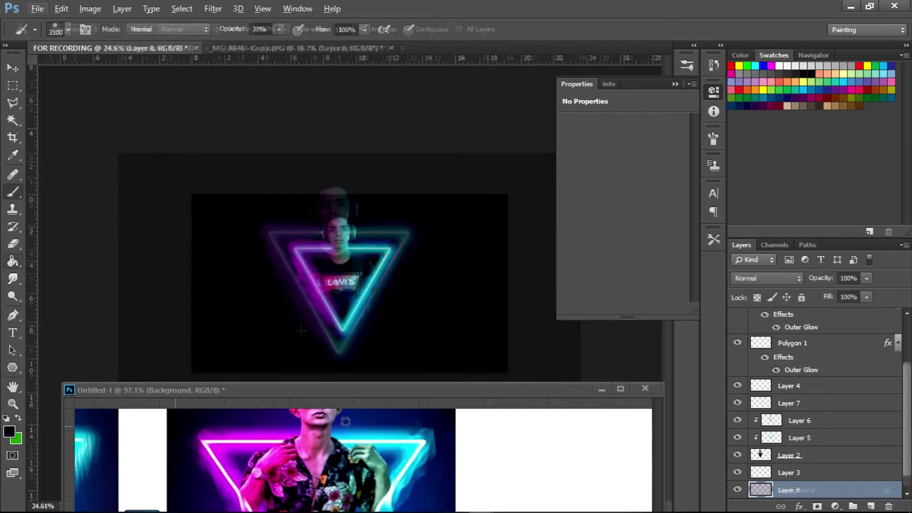
- Set navy Layer 8 to 80% opacity in Linear Dodge (Add) mode
{"action": "left_click_drag", "start_coordinate": [867, 278], "coordinate": [853, 291]}
{"action": "key", "text": "g"}
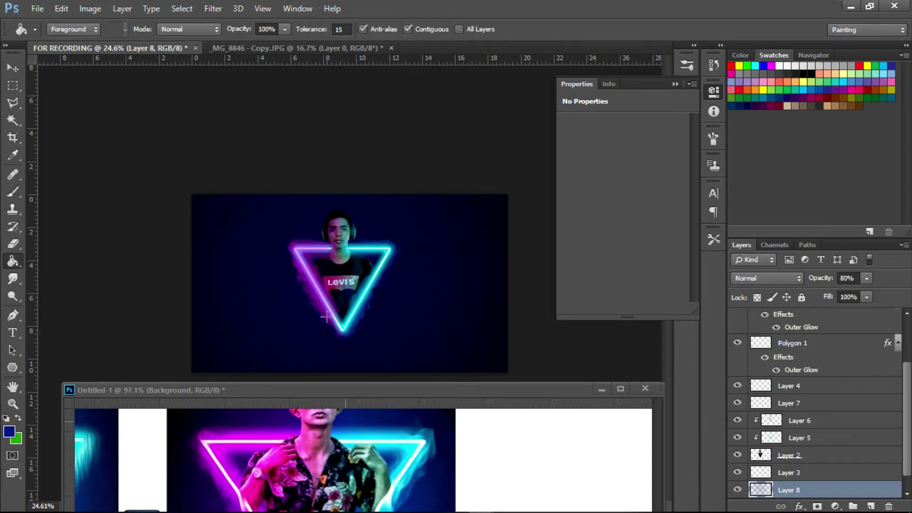
{"action": "left_click", "coordinate": [763, 281]}
{"action": "left_click", "coordinate": [753, 118]}
{"action": "scroll", "coordinate": [763, 280], "scroll_direction": "down", "scroll_amount": 2}
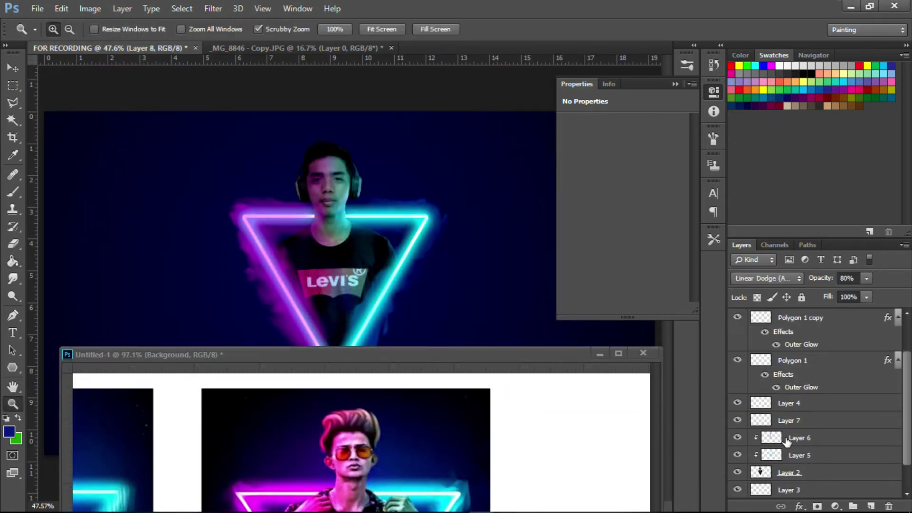
- Add a clipped Layer 9 above Layer 6, paint purple over the man, then delete it
{"action": "left_click", "coordinate": [786, 441]}
{"action": "key", "text": "ctrl+shift+n"}
{"action": "key", "text": "Return"}
{"action": "key", "text": "b"}
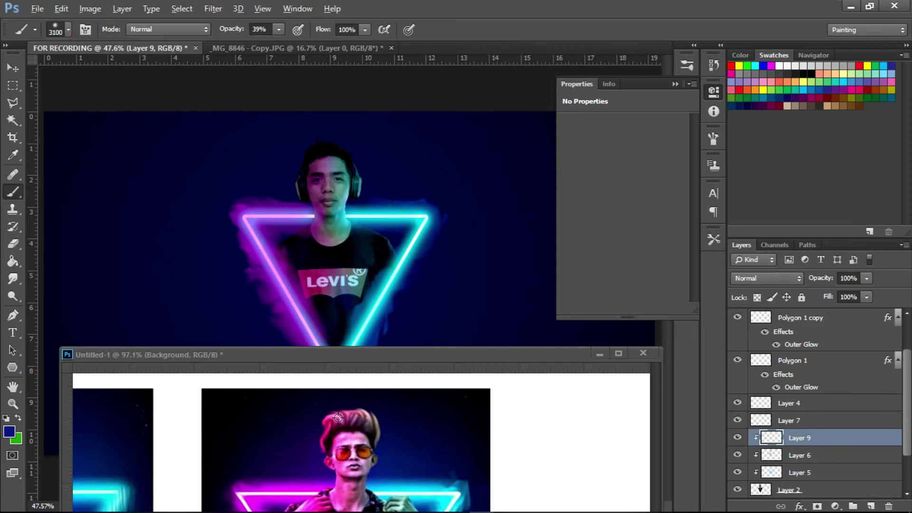
{"action": "left_click", "coordinate": [338, 417], "text": "alt"}
{"action": "left_click", "coordinate": [312, 152]}
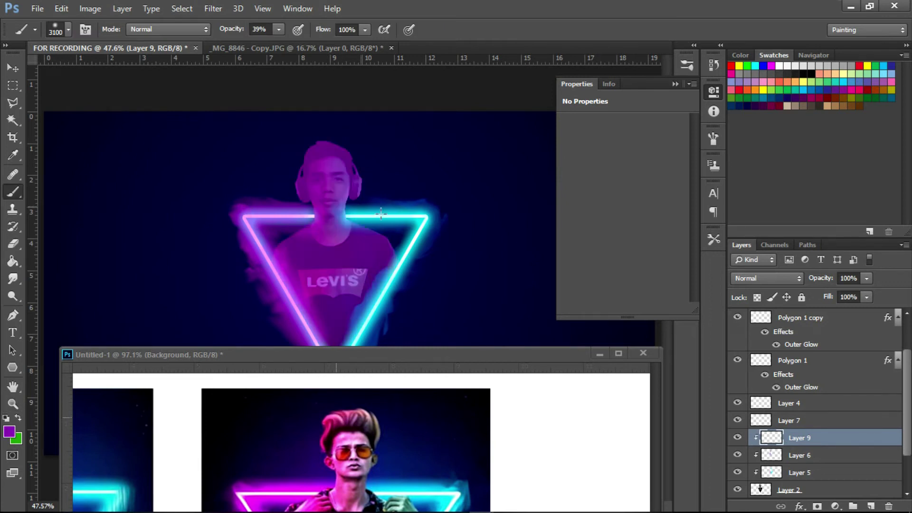
{"action": "left_click", "coordinate": [332, 200]}
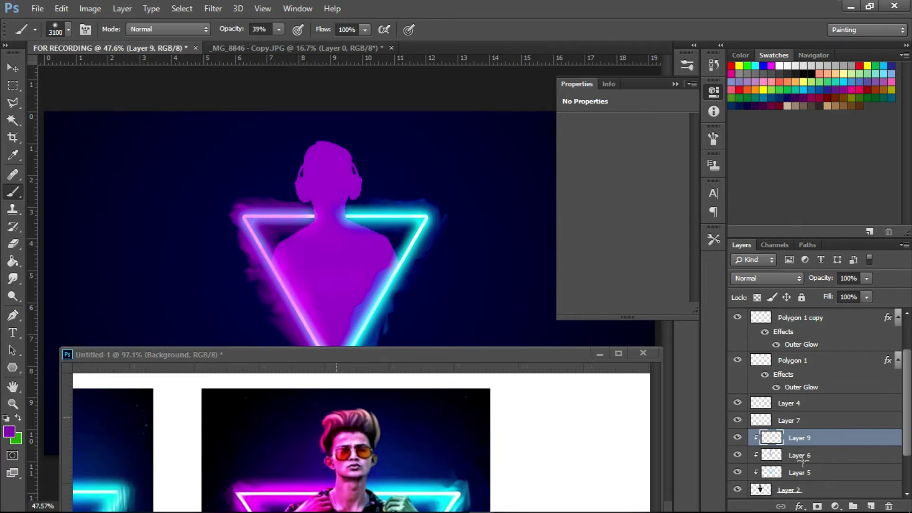
{"action": "key", "text": "Delete"}
- Recreate clipped Layer 9 with a 175 brush, trying Soft Light and Hard Light blends
{"action": "key", "text": "ctrl+shift+n"}
{"action": "key", "text": "Return"}
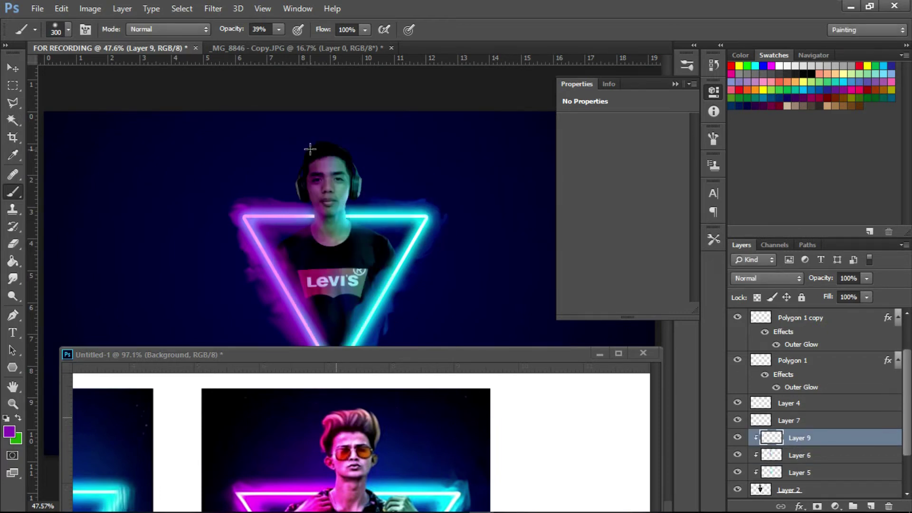
{"action": "key", "text": "bracketleft"}
{"action": "key", "text": "bracketleft"}
{"action": "key", "text": "bracketleft"}
{"action": "left_click", "coordinate": [758, 279]}
{"action": "left_click", "coordinate": [760, 171]}
{"action": "left_click", "coordinate": [763, 279]}
{"action": "left_click", "coordinate": [756, 183]}
- Set Layer 9 to Screen at about 44% opacity and pick a pink colour
{"action": "left_click", "coordinate": [761, 278]}
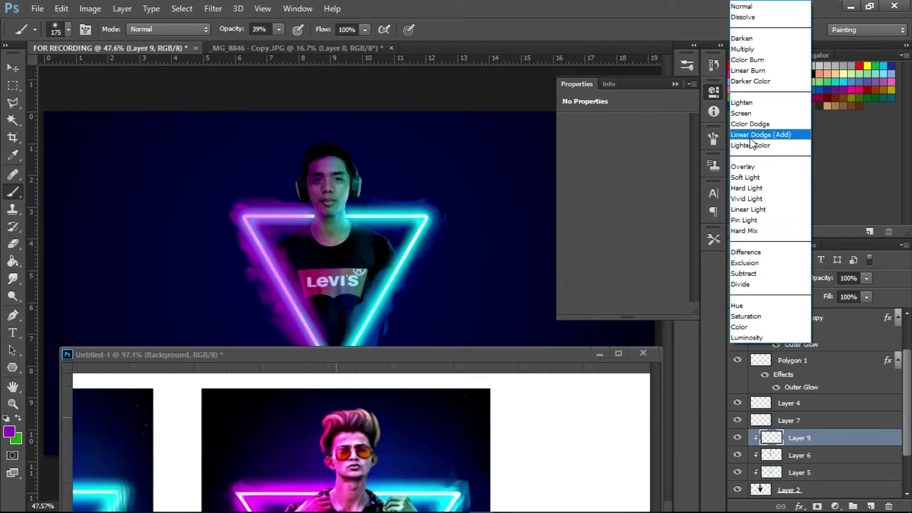
{"action": "left_click", "coordinate": [751, 111]}
{"action": "left_click_drag", "start_coordinate": [868, 278], "coordinate": [829, 296]}
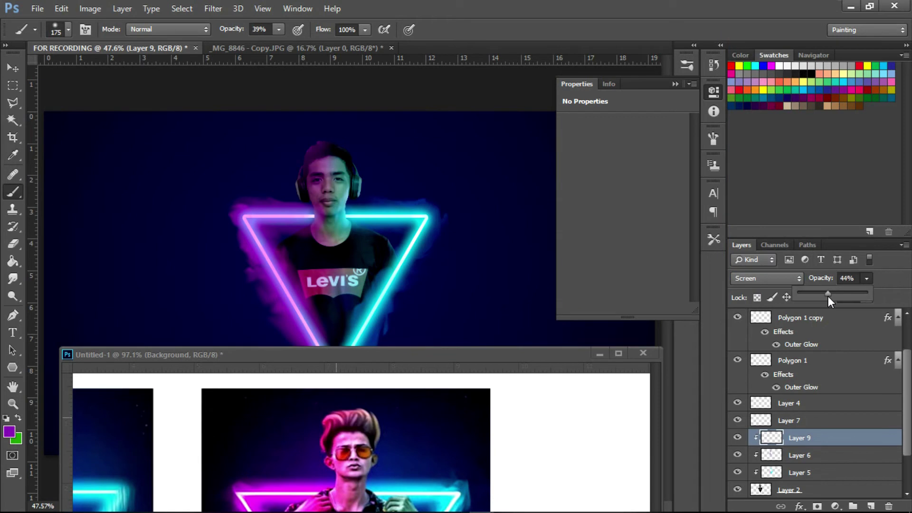
{"action": "left_click", "coordinate": [349, 413], "text": "alt"}
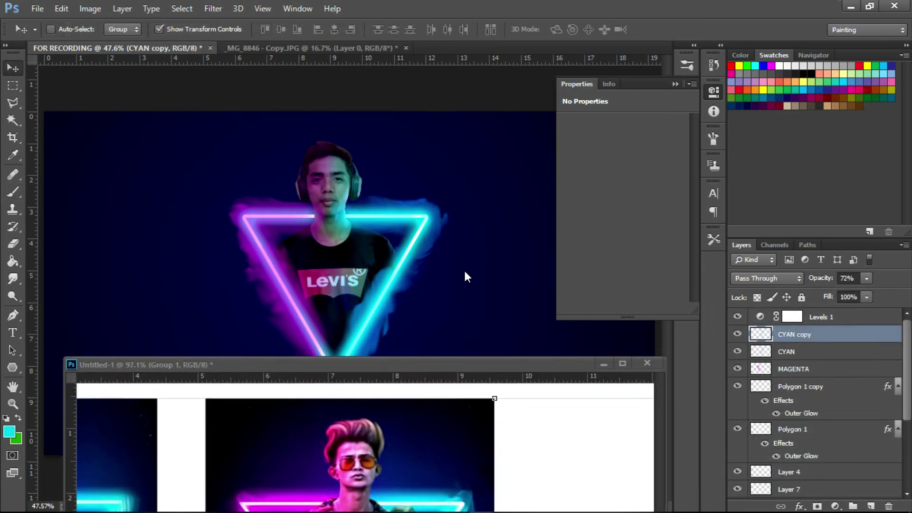
- Reposition the reference image window and choose the Smudge tool
{"action": "left_click_drag", "start_coordinate": [466, 364], "coordinate": [478, 381]}
{"action": "left_click", "coordinate": [660, 320]}
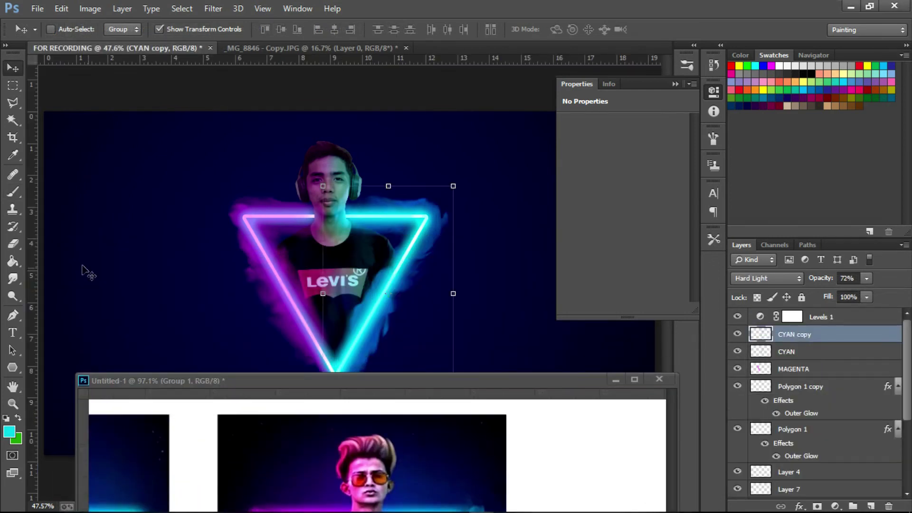
{"action": "left_click", "coordinate": [13, 279]}
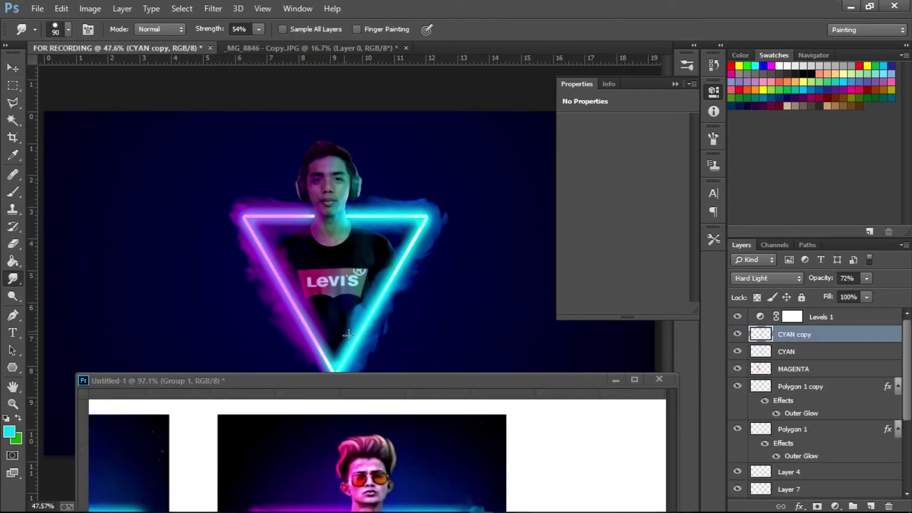
{"action": "mouse_move", "coordinate": [394, 378]}
{"action": "left_mouse_down"}
{"action": "mouse_move", "coordinate": [382, 341]}
{"action": "mouse_move", "coordinate": [387, 396]}
{"action": "left_mouse_up"}
{"action": "scroll", "coordinate": [808, 361], "scroll_direction": "down", "scroll_amount": 3}
- Duplicate the Polygon 1 layer and pan the reference image to study its drips
{"action": "left_click", "coordinate": [788, 342]}
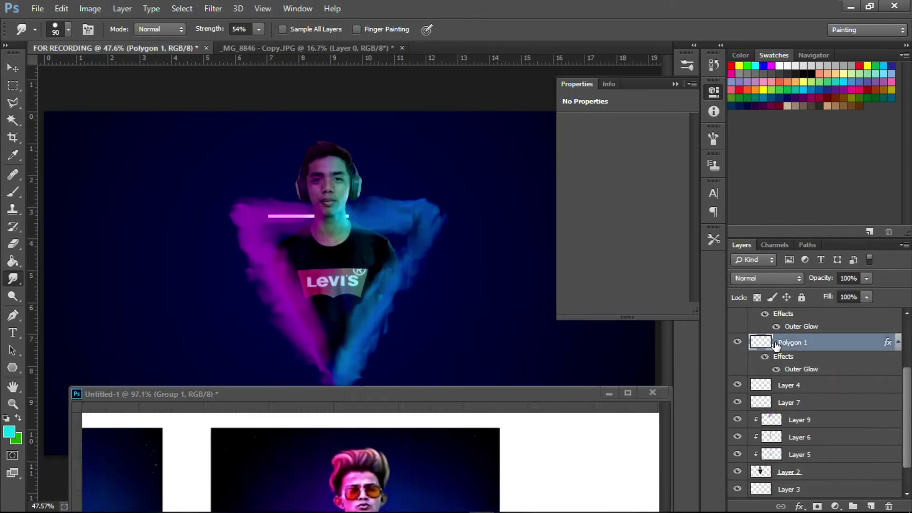
{"action": "key", "text": "ctrl+j"}
{"action": "scroll", "coordinate": [385, 312], "scroll_direction": "up", "scroll_amount": 2}
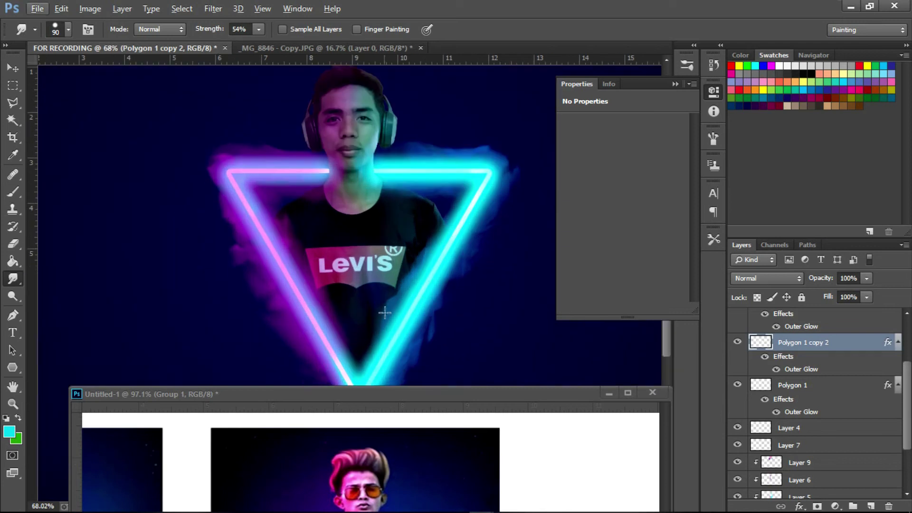
{"action": "scroll", "coordinate": [384, 312], "scroll_direction": "up", "scroll_amount": 1}
{"action": "left_click_drag", "start_coordinate": [442, 394], "coordinate": [434, 354]}
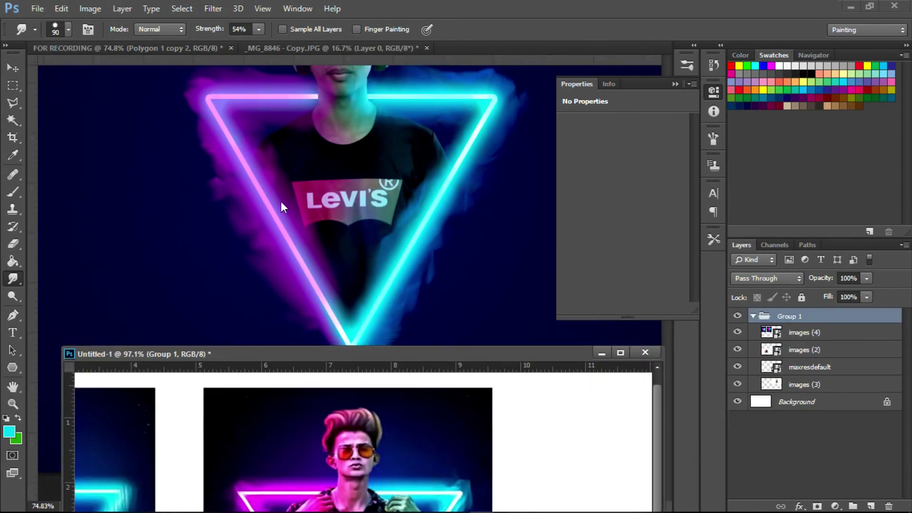
{"action": "left_click", "coordinate": [283, 207]}
{"action": "left_click_drag", "start_coordinate": [401, 466], "coordinate": [399, 342]}
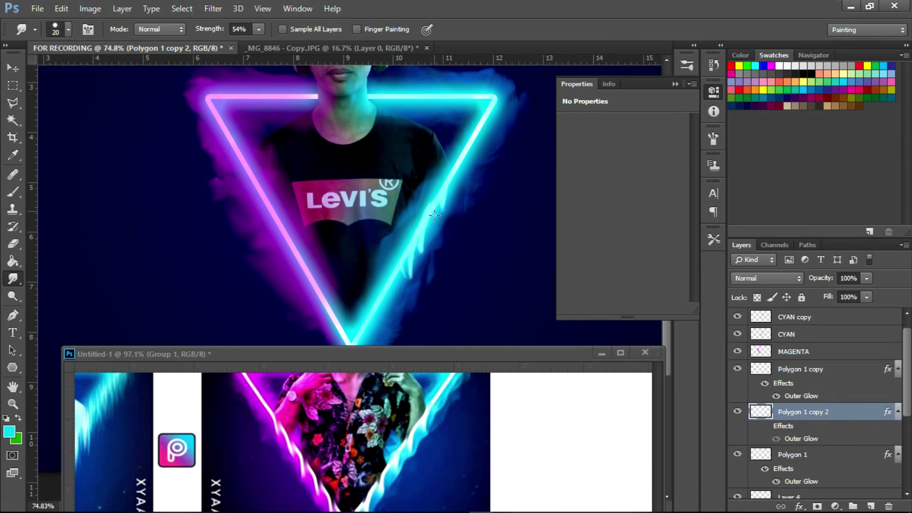
{"action": "scroll", "coordinate": [396, 293], "scroll_direction": "up", "scroll_amount": 1}
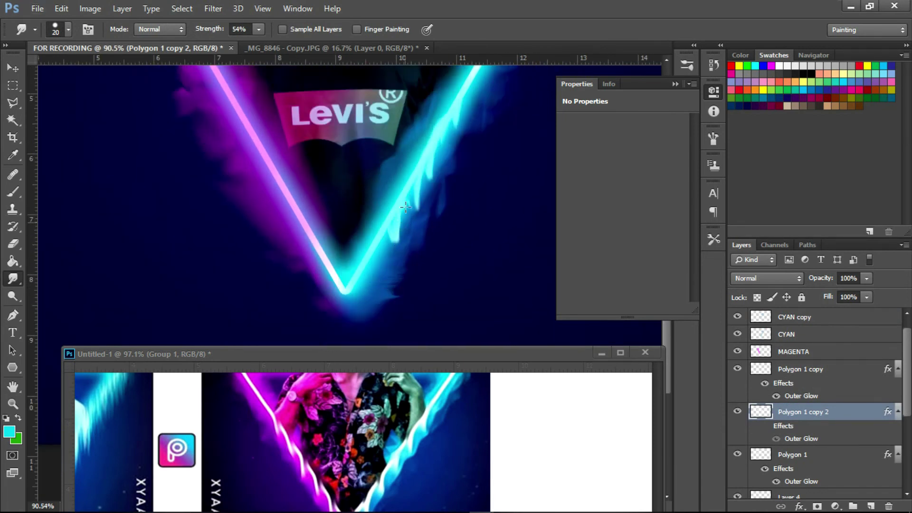
- Smudge drips and wisps down from the cyan neon line, toggling Polygon 1 visibility
{"action": "left_click_drag", "start_coordinate": [383, 259], "coordinate": [376, 265]}
{"action": "left_click", "coordinate": [738, 454]}
{"action": "scroll", "coordinate": [392, 226], "scroll_direction": "down", "scroll_amount": 1}
{"action": "scroll", "coordinate": [391, 227], "scroll_direction": "up", "scroll_amount": 1}
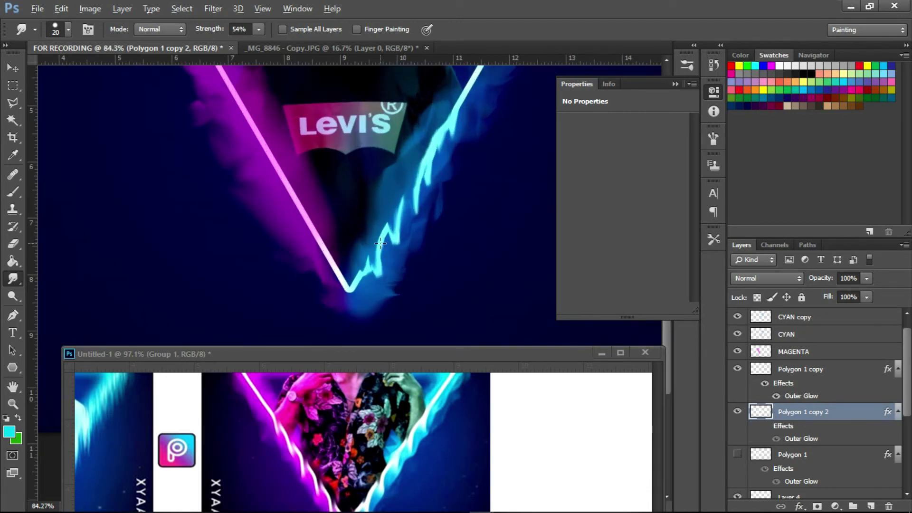
{"action": "scroll", "coordinate": [392, 227], "scroll_direction": "up", "scroll_amount": 1}
{"action": "left_click_drag", "start_coordinate": [392, 227], "coordinate": [447, 131]}
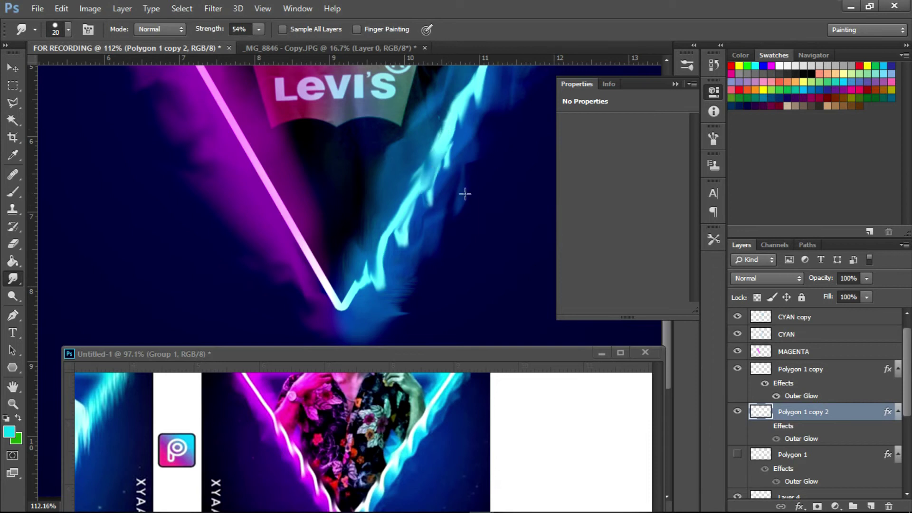
{"action": "left_click", "coordinate": [737, 454]}
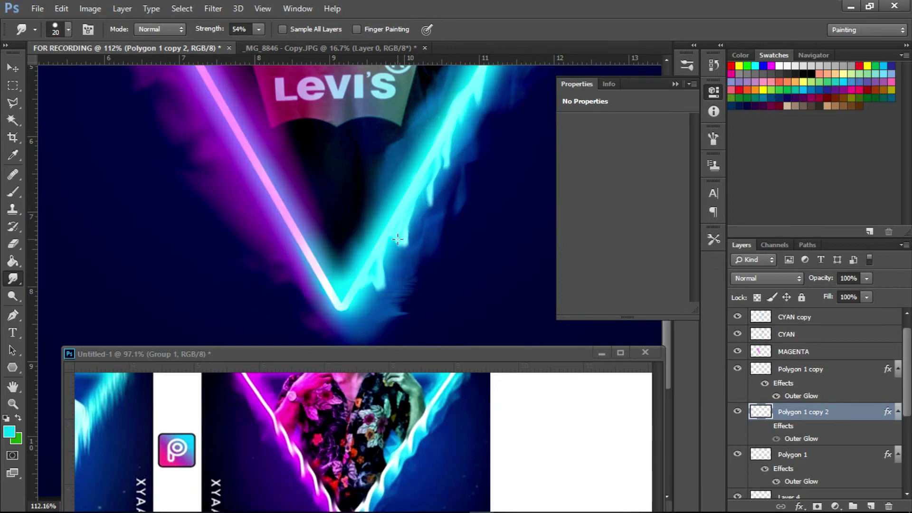
{"action": "left_click_drag", "start_coordinate": [406, 213], "coordinate": [426, 180]}
- Smudge thin drips outward from the magenta neon line
{"action": "scroll", "coordinate": [434, 164], "scroll_direction": "left", "scroll_amount": 5}
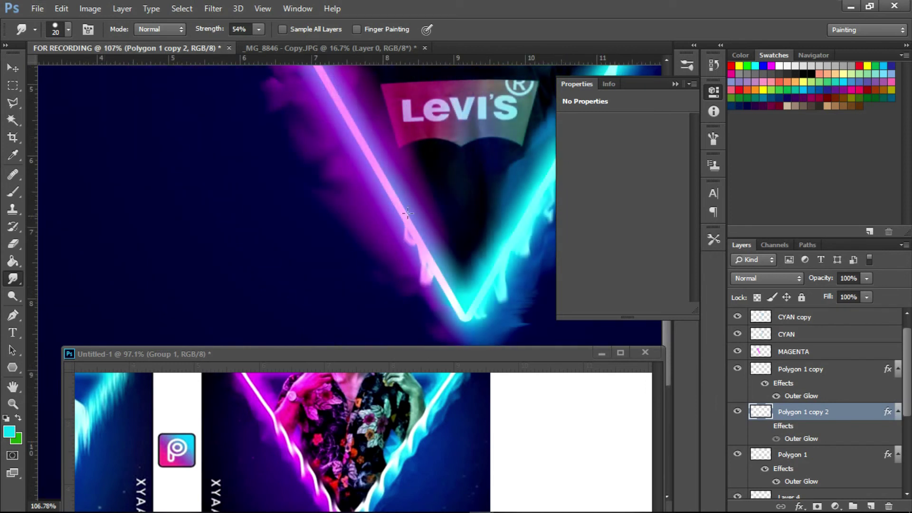
{"action": "left_click_drag", "start_coordinate": [405, 236], "coordinate": [399, 227]}
{"action": "left_click_drag", "start_coordinate": [375, 141], "coordinate": [366, 183]}
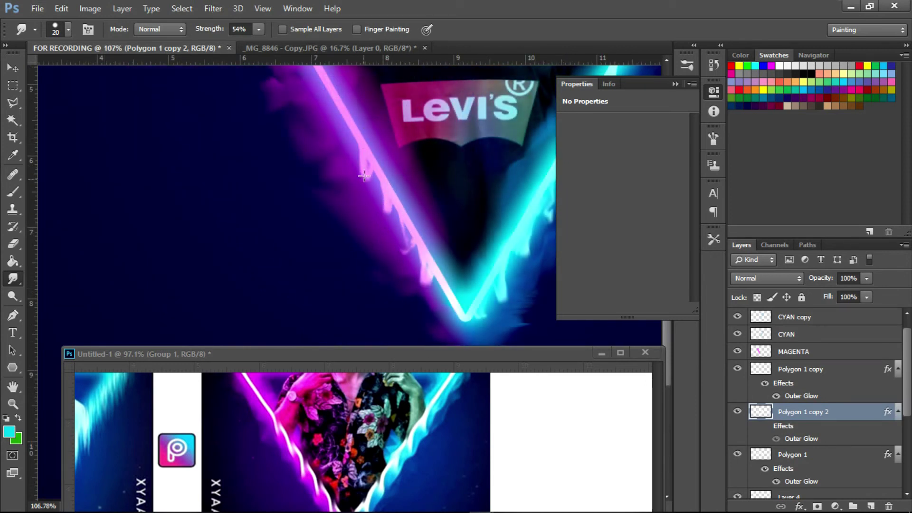
{"action": "scroll", "coordinate": [352, 117], "scroll_direction": "up", "scroll_amount": 5}
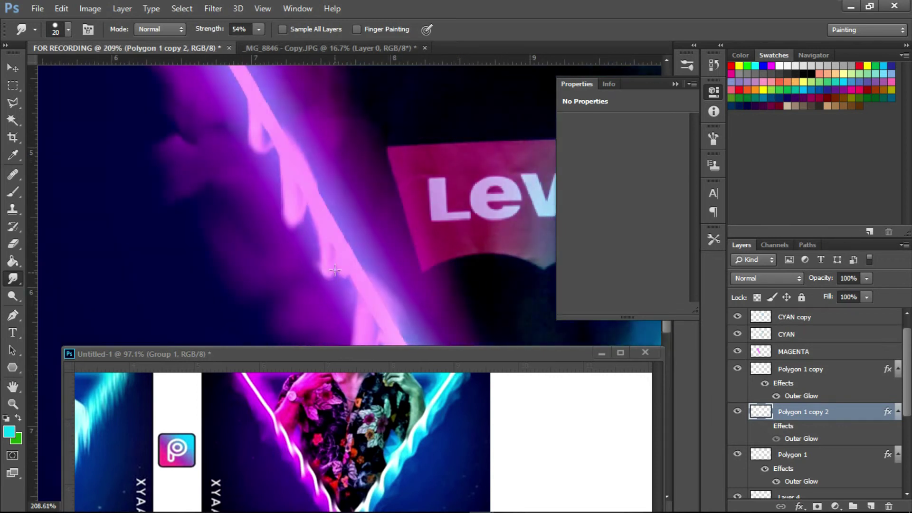
{"action": "scroll", "coordinate": [328, 297], "scroll_direction": "down", "scroll_amount": 8}
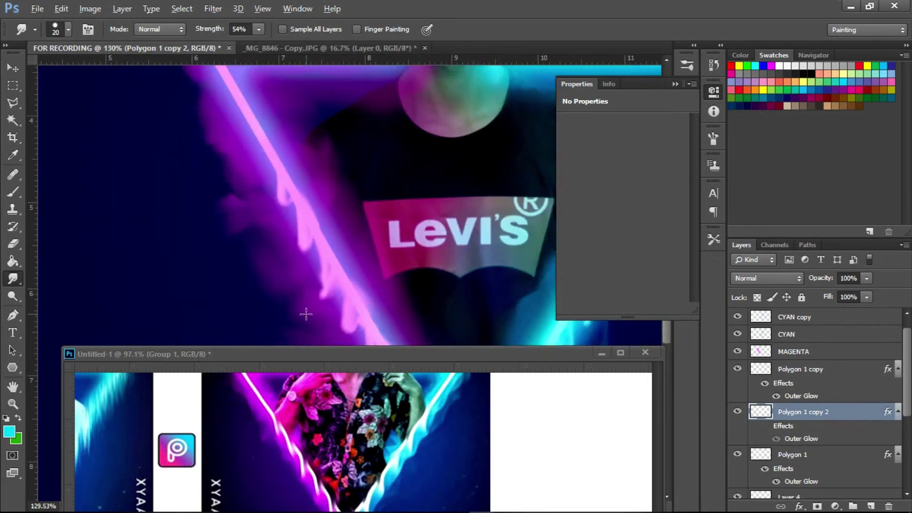
{"action": "scroll", "coordinate": [249, 300], "scroll_direction": "down", "scroll_amount": 2}
{"action": "scroll", "coordinate": [267, 299], "scroll_direction": "down", "scroll_amount": 1}
- Minimize the Untitled-1 reference image window
{"action": "scroll", "coordinate": [285, 300], "scroll_direction": "up", "scroll_amount": 3}
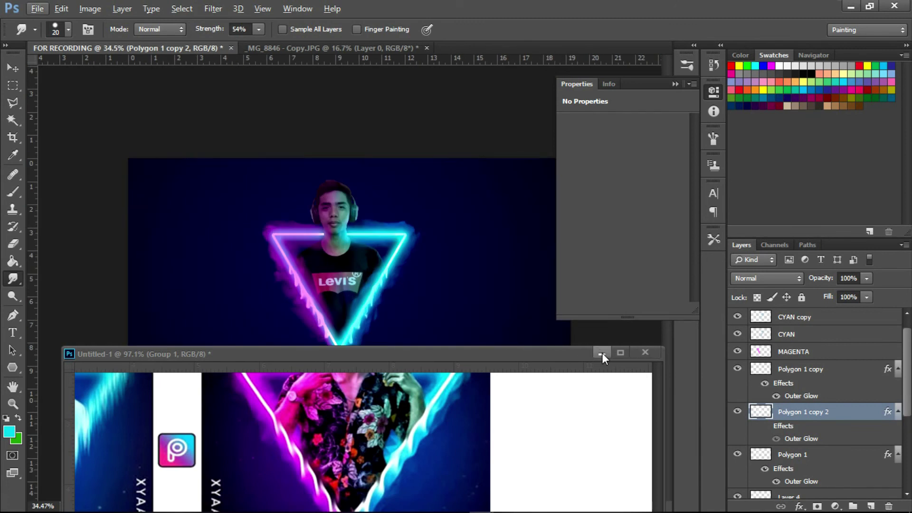
{"action": "left_click", "coordinate": [603, 353]}
{"action": "scroll", "coordinate": [332, 351], "scroll_direction": "down", "scroll_amount": 1}
{"action": "scroll", "coordinate": [817, 448], "scroll_direction": "down", "scroll_amount": 5}
{"action": "scroll", "coordinate": [817, 380], "scroll_direction": "up", "scroll_amount": 5}
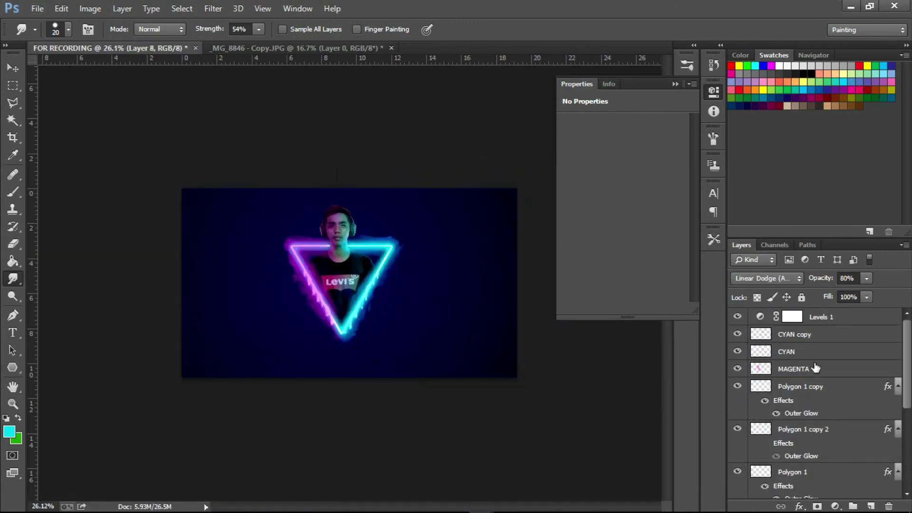
{"action": "left_click", "coordinate": [808, 335], "text": "shift"}
- Select the triangle artwork layers and move them down slightly with the Move tool
{"action": "key", "text": "v"}
{"action": "scroll", "coordinate": [817, 404], "scroll_direction": "down", "scroll_amount": 5}
{"action": "left_click", "coordinate": [808, 475], "text": "shift"}
{"action": "mouse_move", "coordinate": [387, 287]}
{"action": "left_mouse_down"}
{"action": "mouse_move", "coordinate": [390, 310]}
{"action": "mouse_move", "coordinate": [383, 301]}
{"action": "left_mouse_up"}
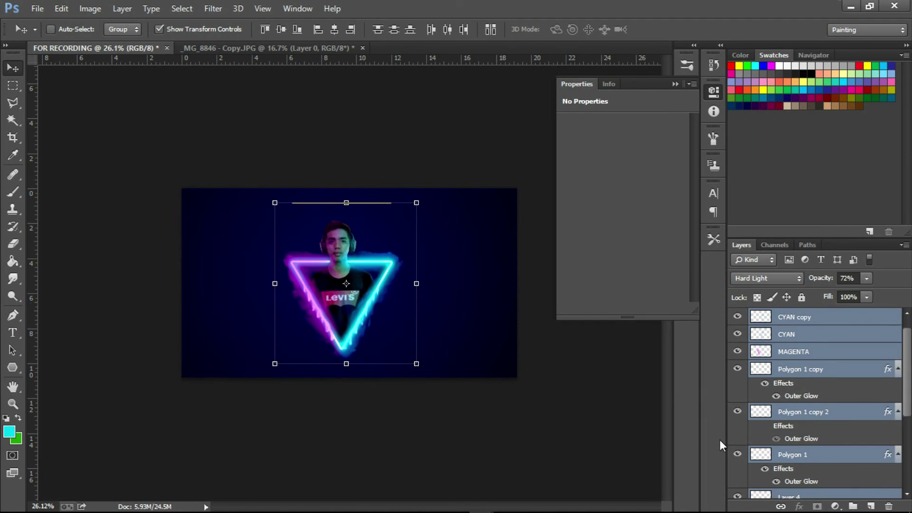
{"action": "scroll", "coordinate": [808, 428], "scroll_direction": "down", "scroll_amount": 3}
{"action": "left_click", "coordinate": [807, 443], "text": "shift"}
- Select the stray white bar across the top and remove it
{"action": "key", "text": "m"}
{"action": "left_click_drag", "start_coordinate": [249, 188], "coordinate": [513, 212]}
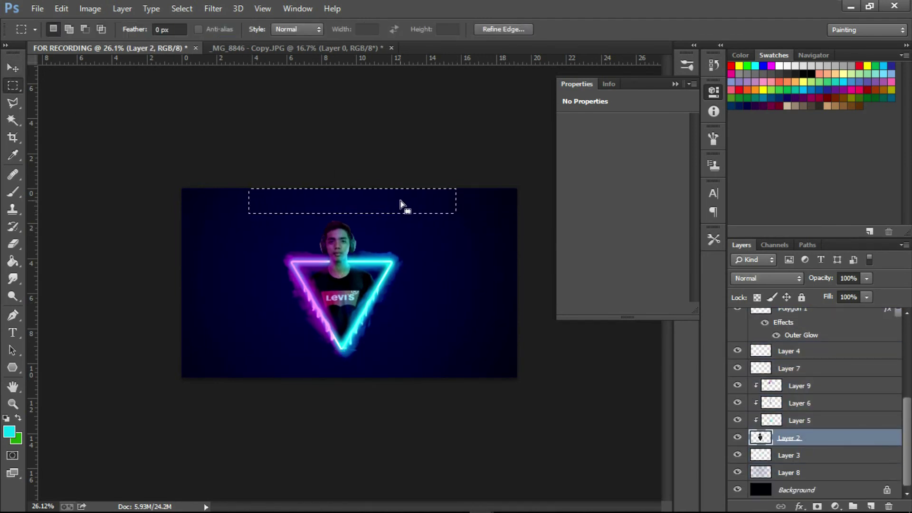
{"action": "right_click", "coordinate": [401, 204]}
{"action": "left_click", "coordinate": [438, 210]}
{"action": "left_click", "coordinate": [798, 490]}
- Add Layer 10 and set up the Gradient tool with white as foreground
{"action": "left_click", "coordinate": [871, 506]}
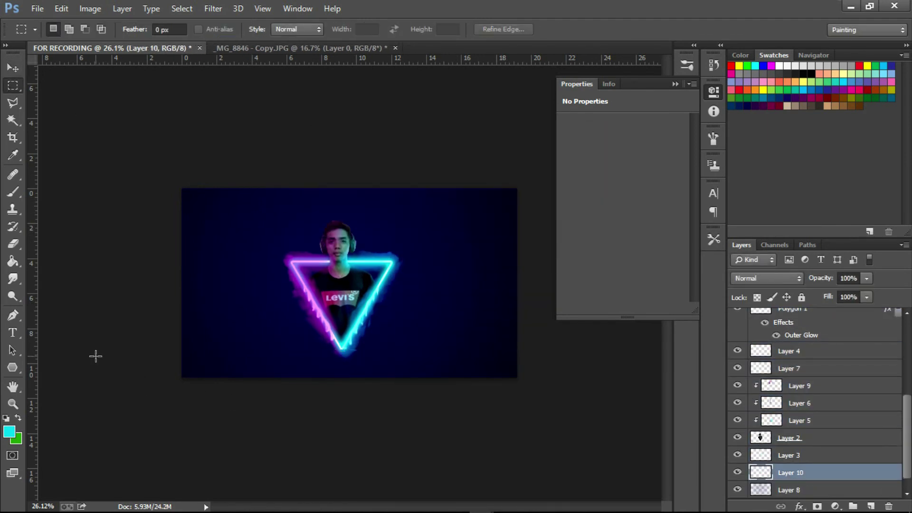
{"action": "key", "text": "b"}
{"action": "right_click", "coordinate": [13, 262]}
{"action": "left_click", "coordinate": [52, 259]}
{"action": "left_click", "coordinate": [18, 418]}
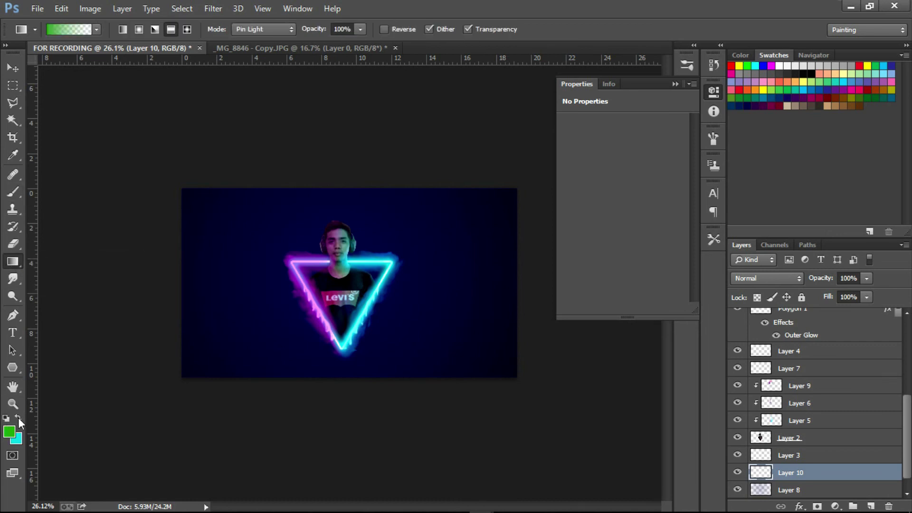
{"action": "left_click", "coordinate": [8, 433]}
{"action": "left_click", "coordinate": [604, 213]}
{"action": "left_click", "coordinate": [889, 204]}
- Draw a white-to-dark gradient on Layer 10 and blend it in Screen mode
{"action": "left_click_drag", "start_coordinate": [195, 171], "coordinate": [542, 442]}
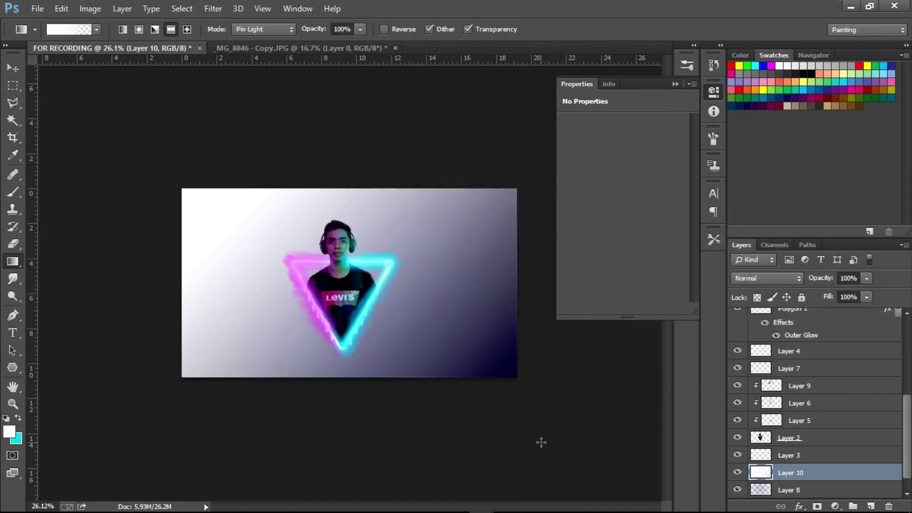
{"action": "left_click", "coordinate": [791, 278]}
{"action": "left_click", "coordinate": [756, 112]}
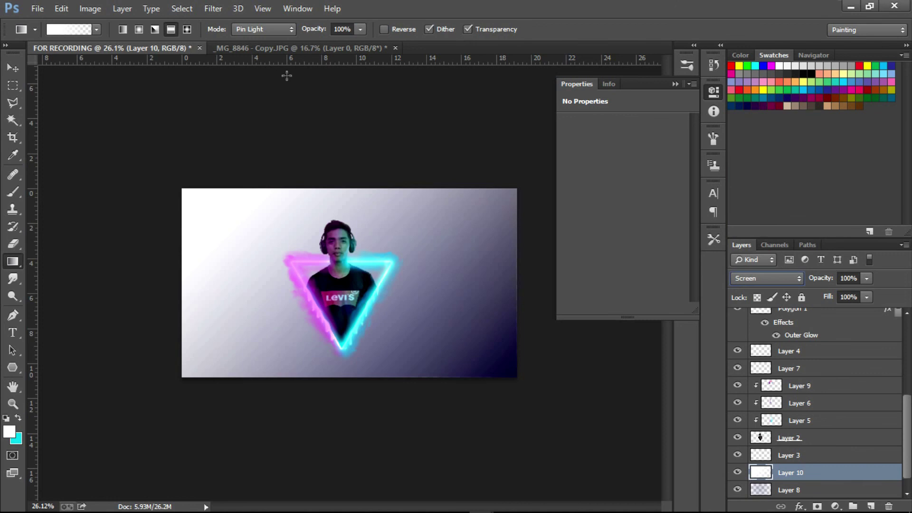
{"action": "left_click", "coordinate": [213, 8]}
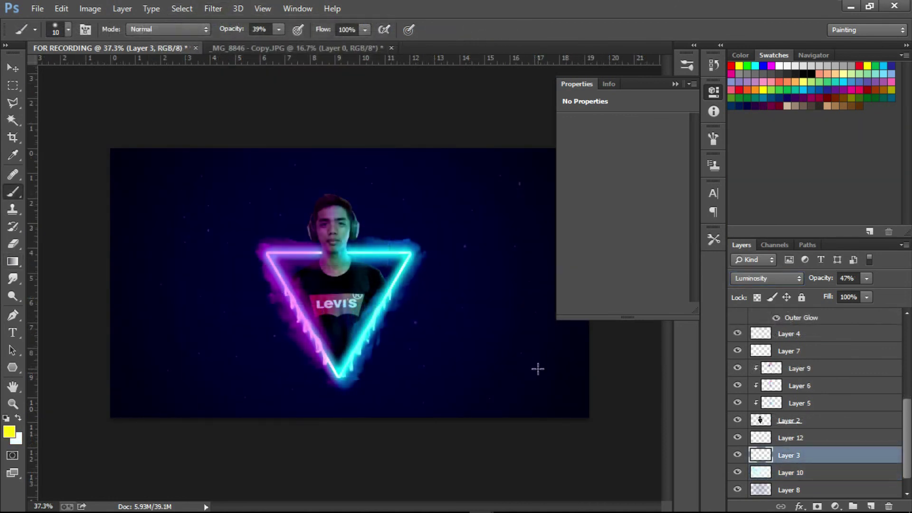
- Give Layer 3's stars a 35 px Outer Glow with lowered opacity
{"action": "double_click", "coordinate": [855, 457]}
{"action": "left_click", "coordinate": [594, 354]}
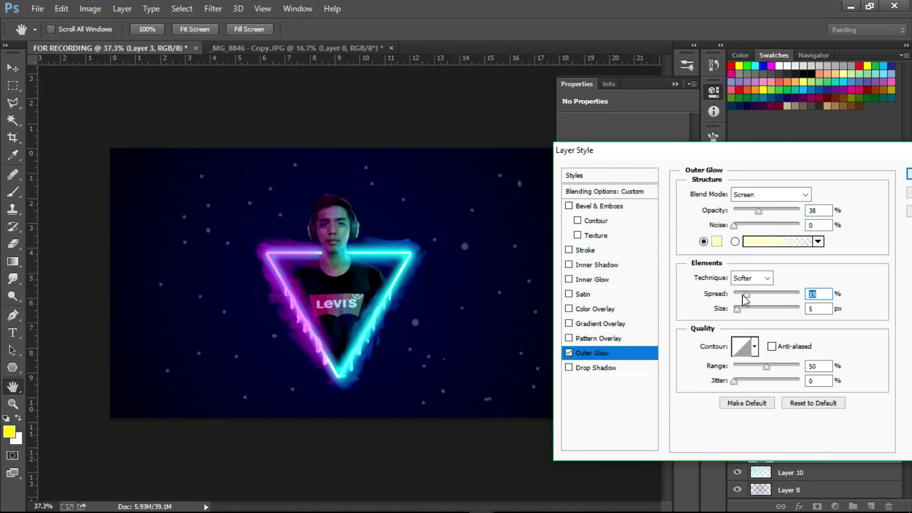
{"action": "mouse_move", "coordinate": [740, 309]}
{"action": "left_mouse_down"}
{"action": "mouse_move", "coordinate": [747, 309]}
{"action": "mouse_move", "coordinate": [737, 298]}
{"action": "left_mouse_up"}
{"action": "left_click_drag", "start_coordinate": [759, 210], "coordinate": [753, 212]}
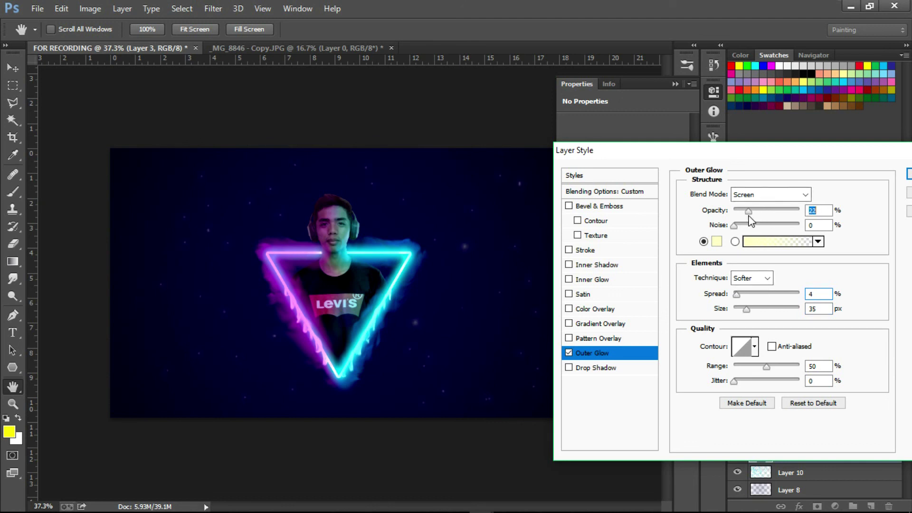
{"action": "key", "text": "Return"}
{"action": "key", "text": "b"}
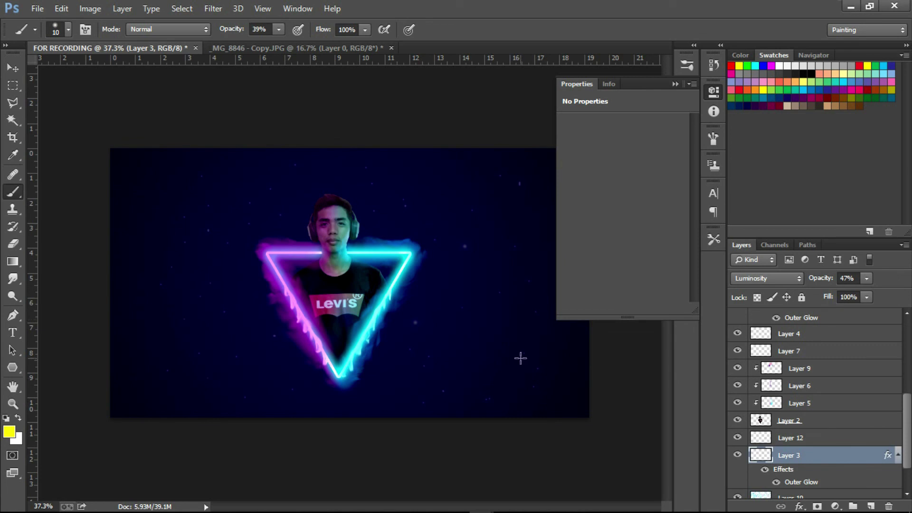
{"action": "left_click", "coordinate": [675, 84]}
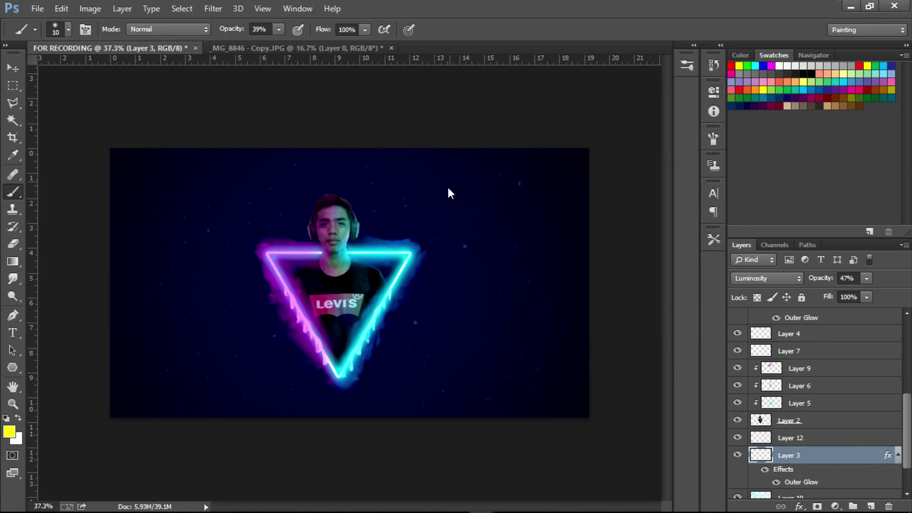
- Save the poster as a PSD, naming it 'THAT6'
{"action": "key", "text": "ctrl+shift+s"}
{"action": "type", "text": "THAT6"}
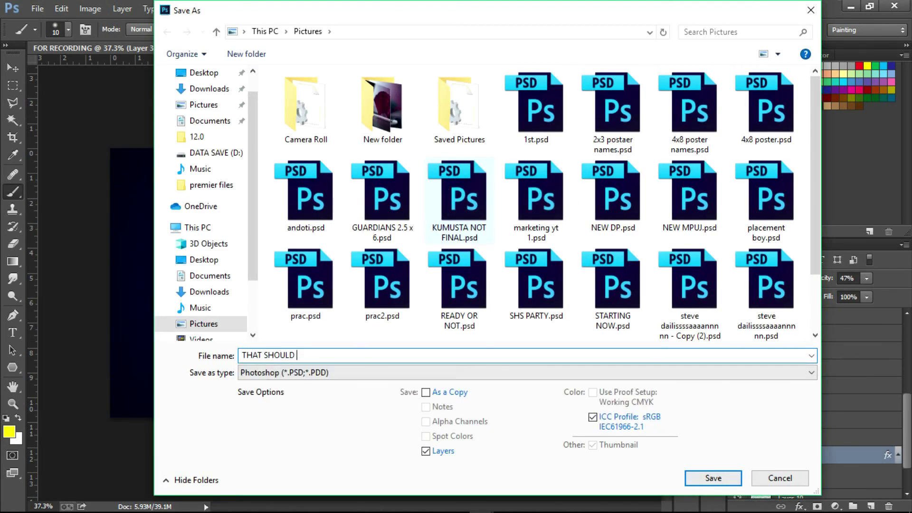